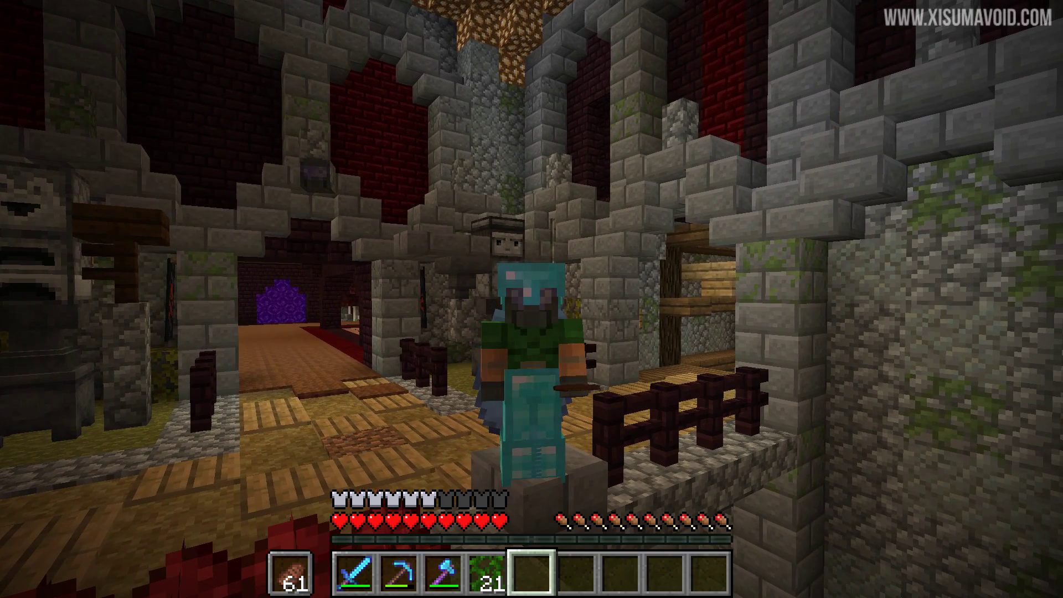
Walk down the nether-brick corridor past the portal to the coloured shulker box wall
{"action": "left_click", "coordinate": [531, 299]}
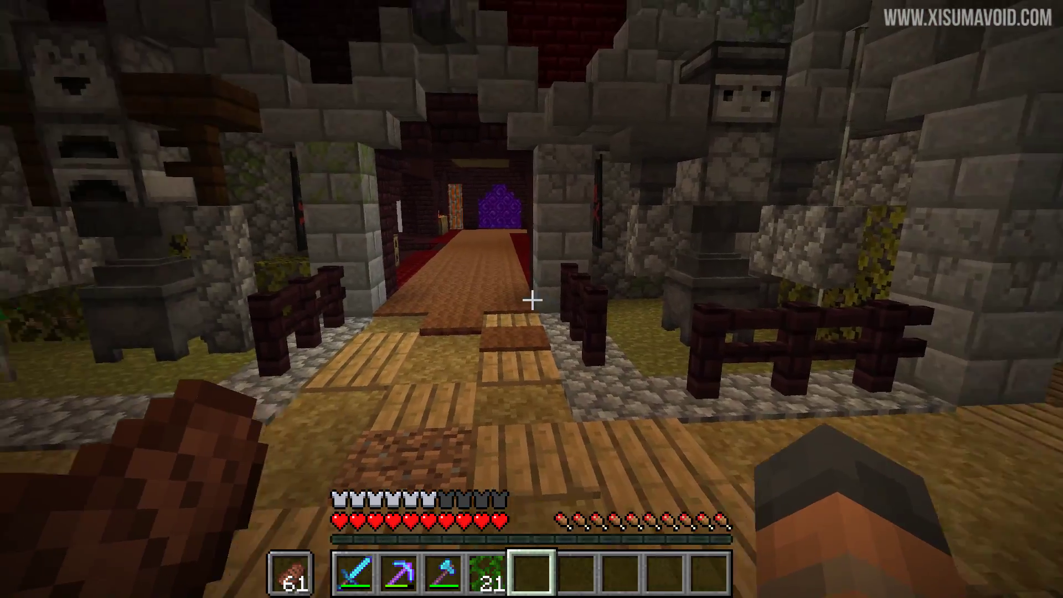
{"action": "key", "text": "w"}
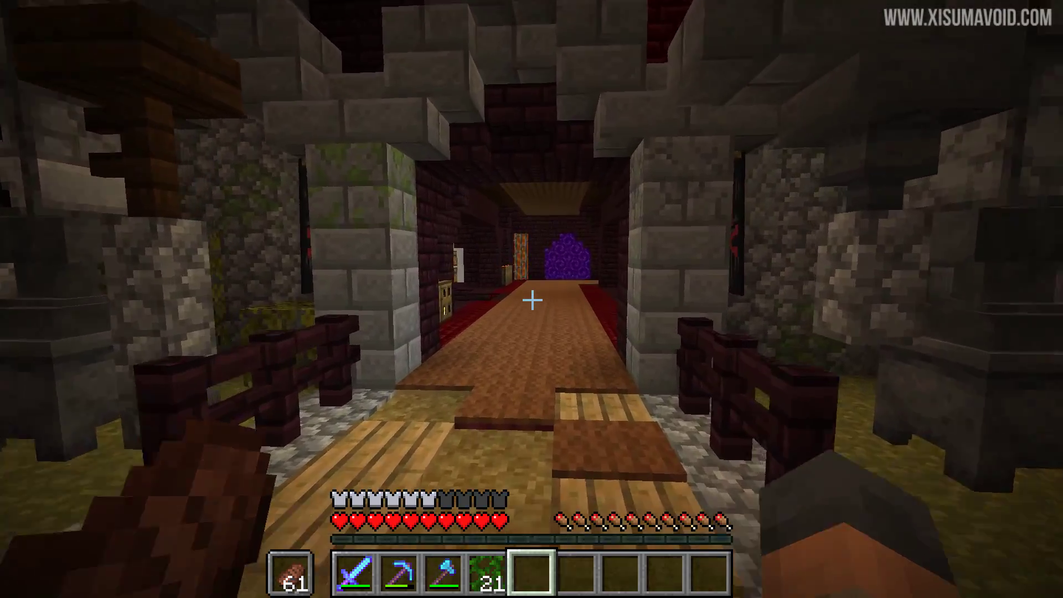
{"action": "key", "text": "w"}
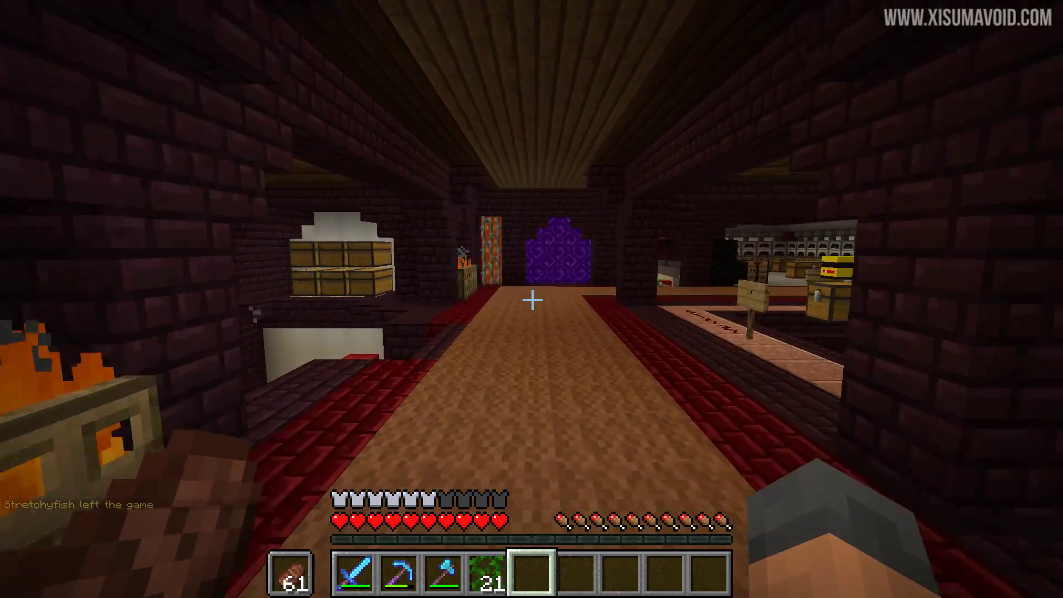
{"action": "key", "text": "w"}
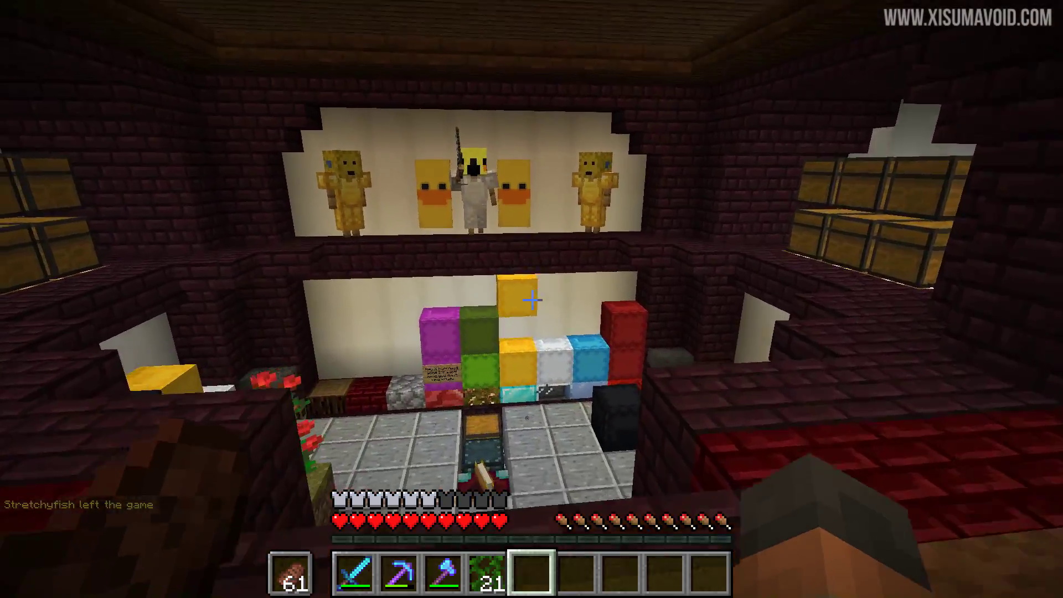
{"action": "key", "text": "w"}
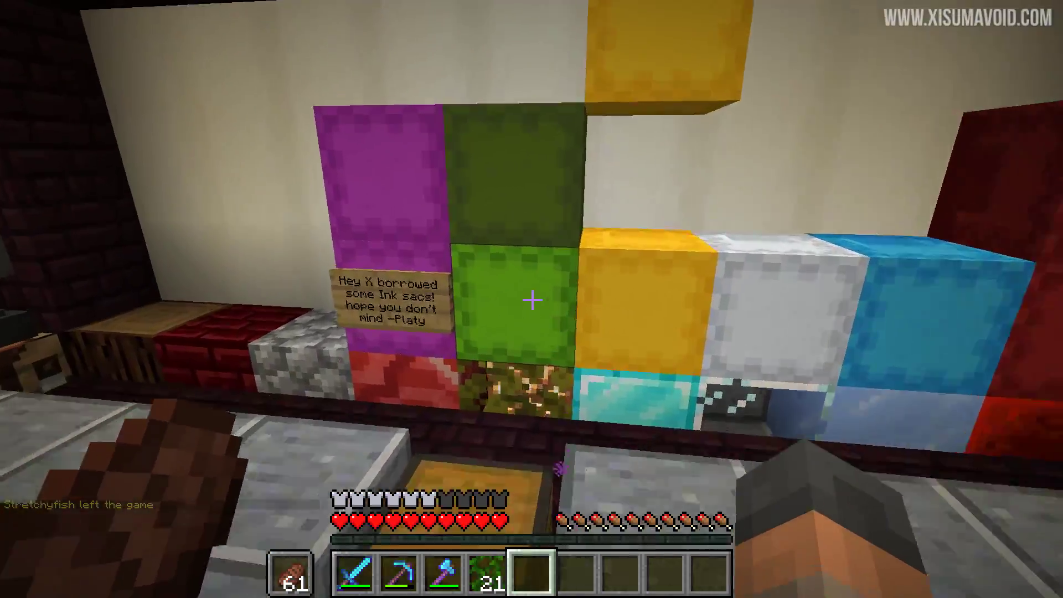
Look inside several shulker boxes on the wall, including the yellow one
{"action": "right_click", "coordinate": [531, 299]}
{"action": "key", "text": "Escape"}
{"action": "right_click", "coordinate": [532, 299]}
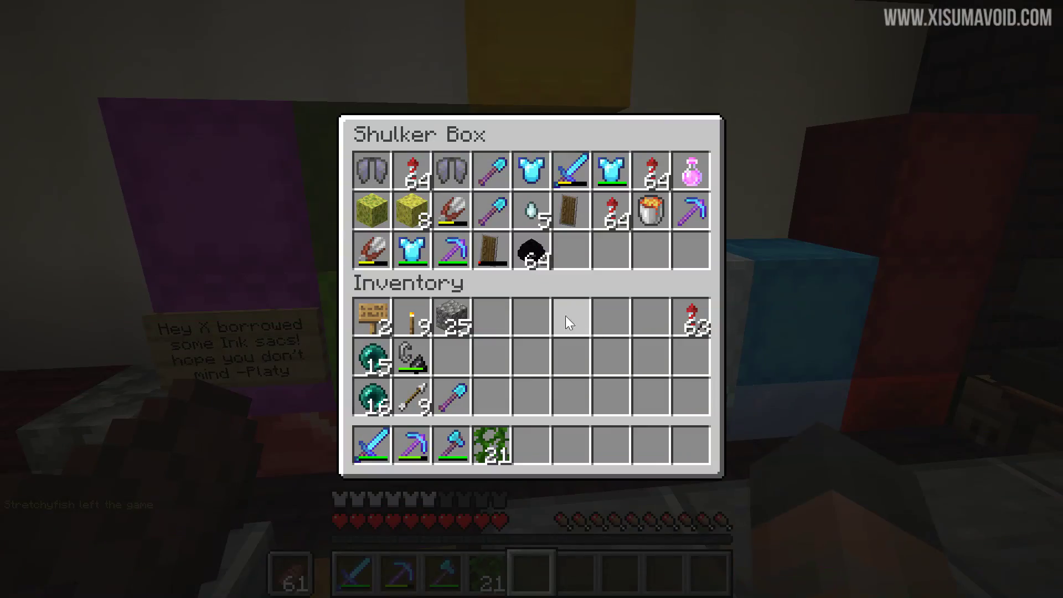
{"action": "key", "text": "Escape"}
{"action": "right_click", "coordinate": [532, 299]}
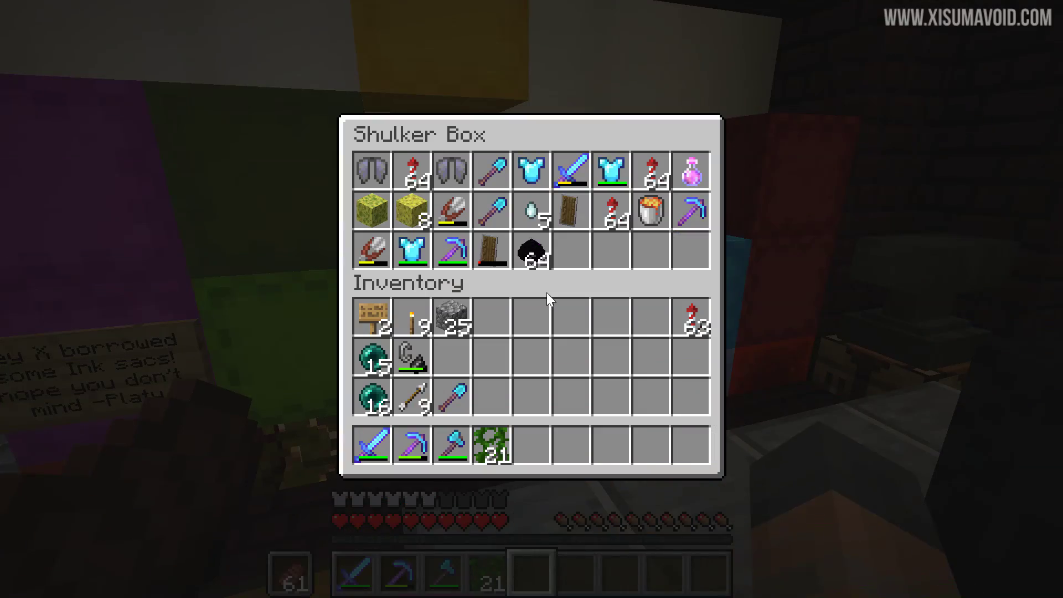
{"action": "key", "text": "Escape"}
{"action": "right_click", "coordinate": [531, 299]}
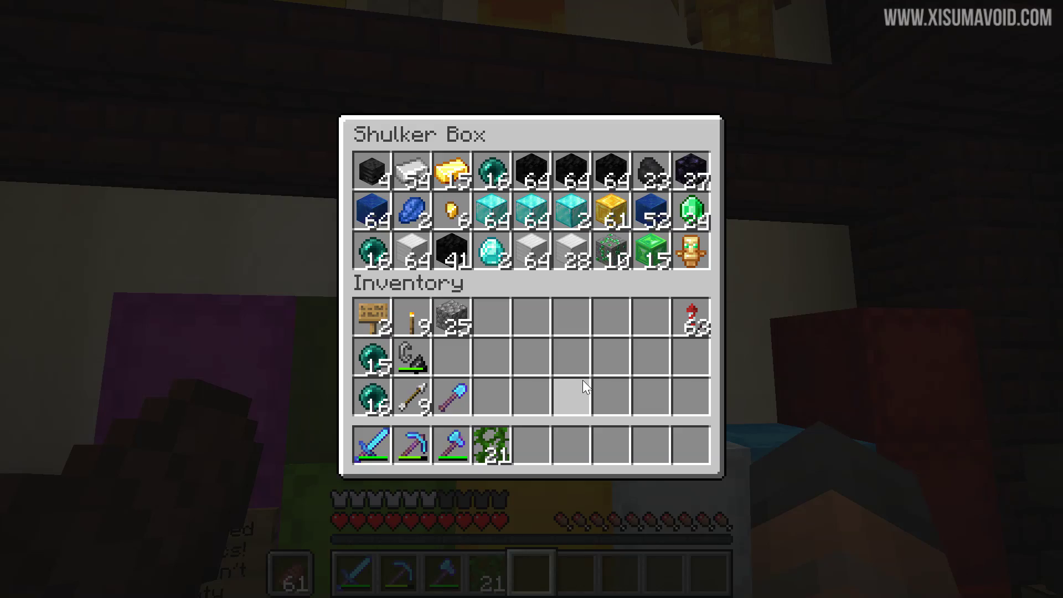
{"action": "key", "text": "Escape"}
Mine the upper yellow shulker box with the Silky Touch pickaxe and open the inventory
{"action": "scroll", "coordinate": [531, 299], "scroll_direction": "up", "scroll_amount": 3}
{"action": "key", "text": "w"}
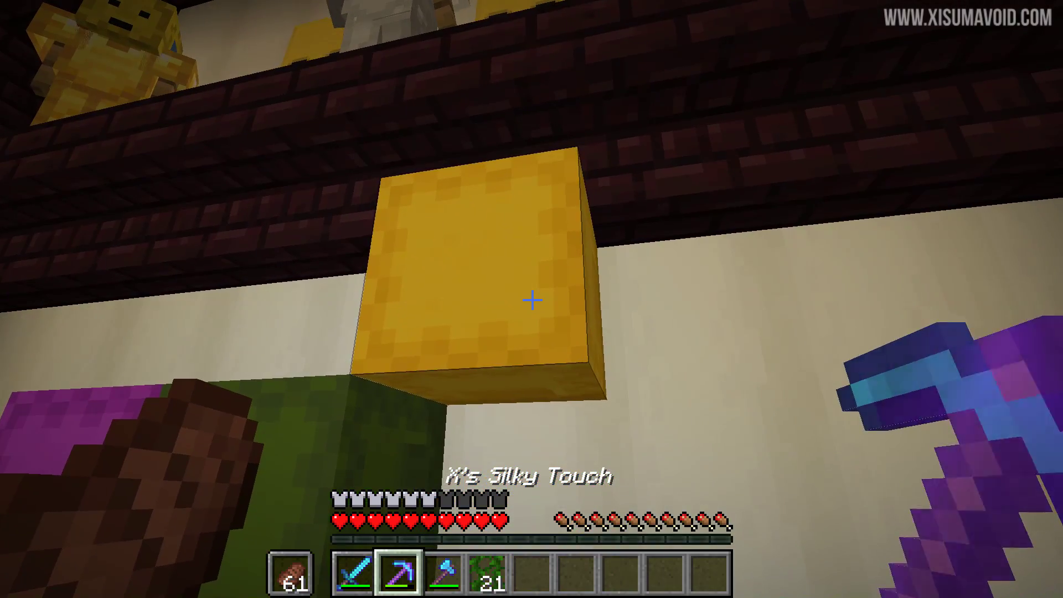
{"action": "left_click", "coordinate": [531, 299]}
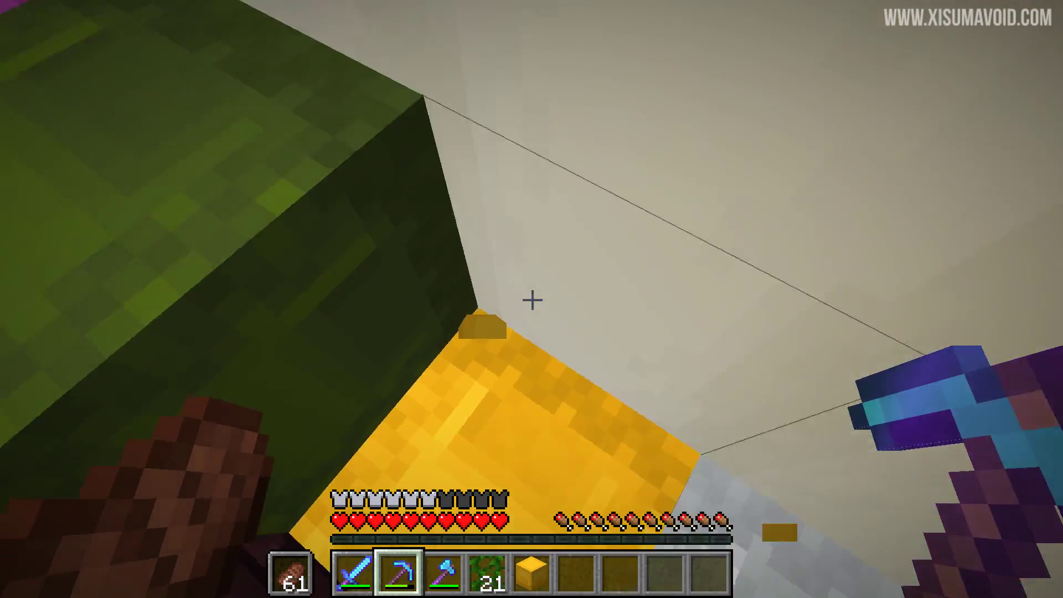
{"action": "key", "text": "w"}
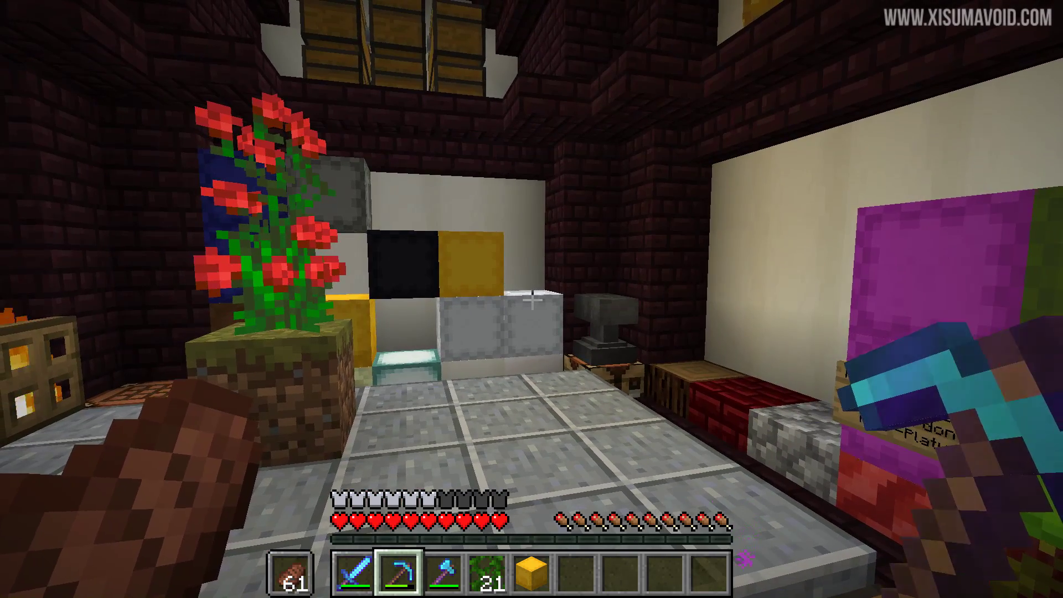
{"action": "key", "text": "e"}
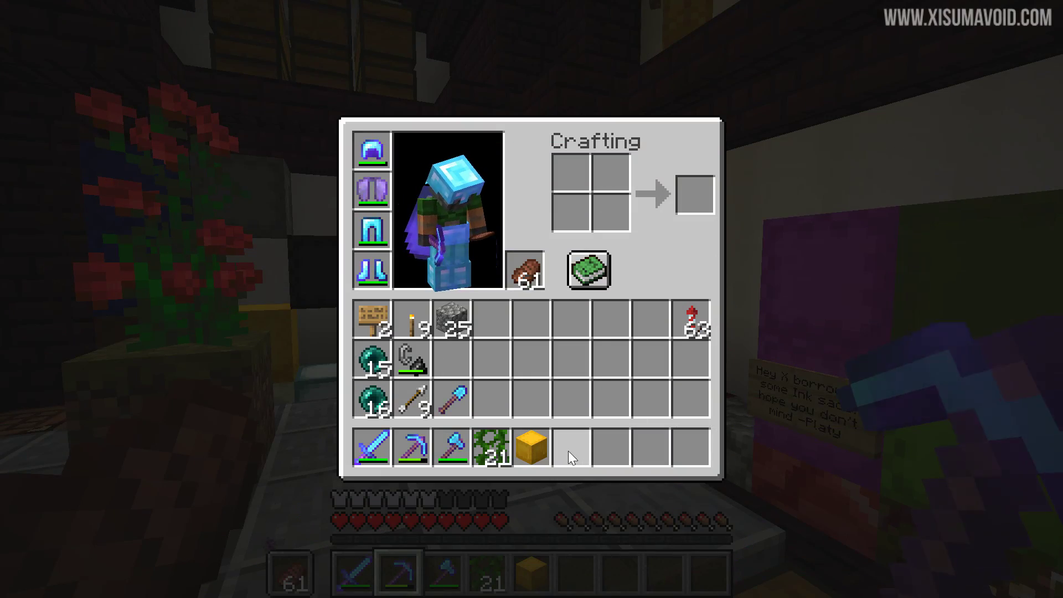
Move the yellow shulker box into an inventory slot and back to the hotbar
{"action": "left_click", "coordinate": [536, 446]}
{"action": "left_click", "coordinate": [496, 357]}
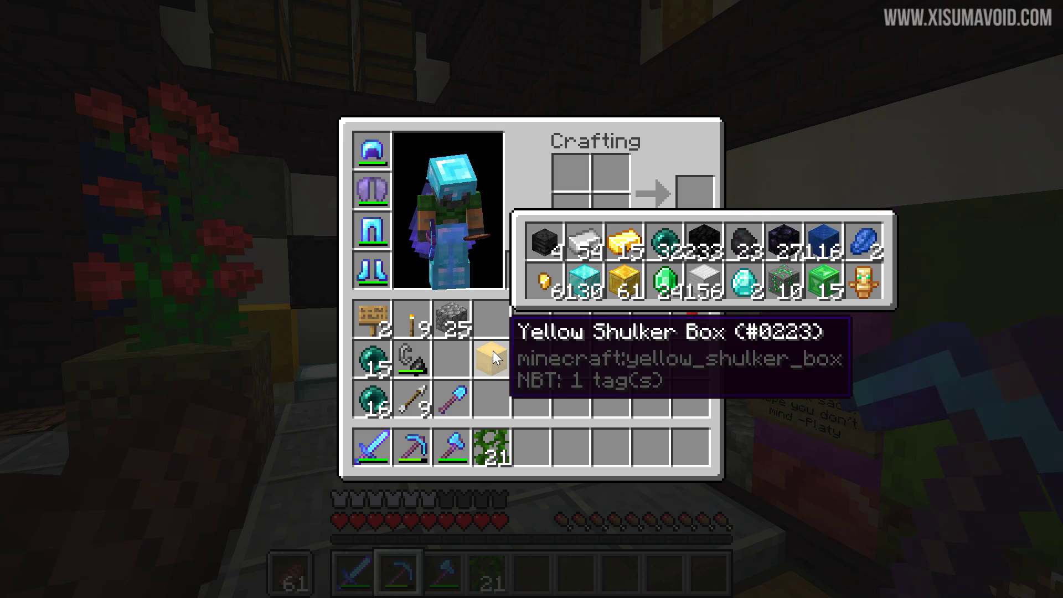
{"action": "left_click", "coordinate": [493, 351]}
{"action": "left_click", "coordinate": [543, 449]}
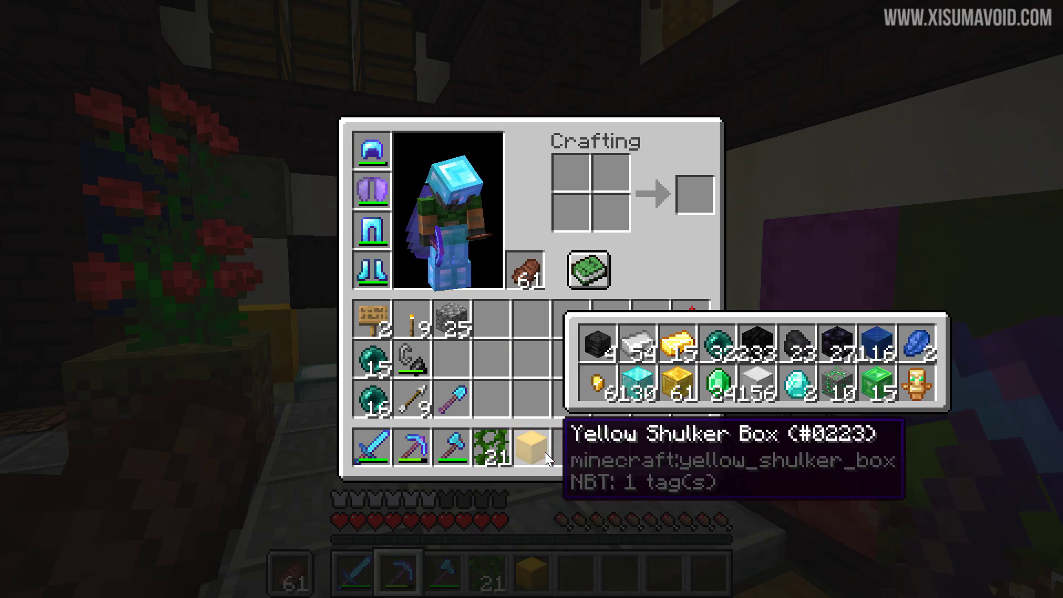
{"action": "key", "text": "e"}
Place and open the yellow shulker box, then mine it back with the Silky Touch pickaxe
{"action": "key", "text": "5"}
{"action": "right_click", "coordinate": [532, 299]}
{"action": "right_click", "coordinate": [532, 299]}
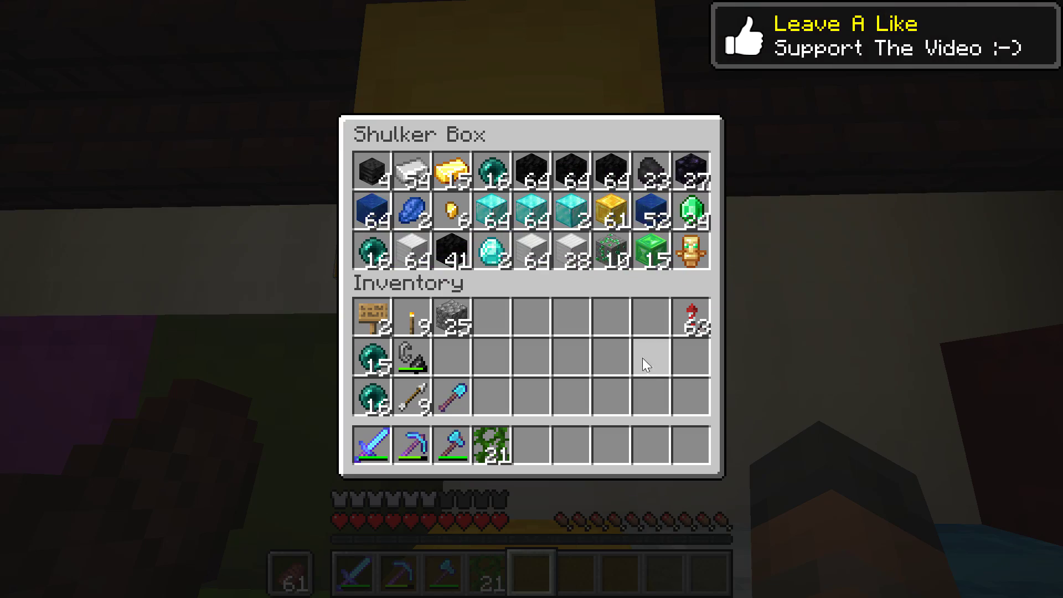
{"action": "key", "text": "e"}
{"action": "key", "text": "2"}
{"action": "left_click", "coordinate": [532, 299]}
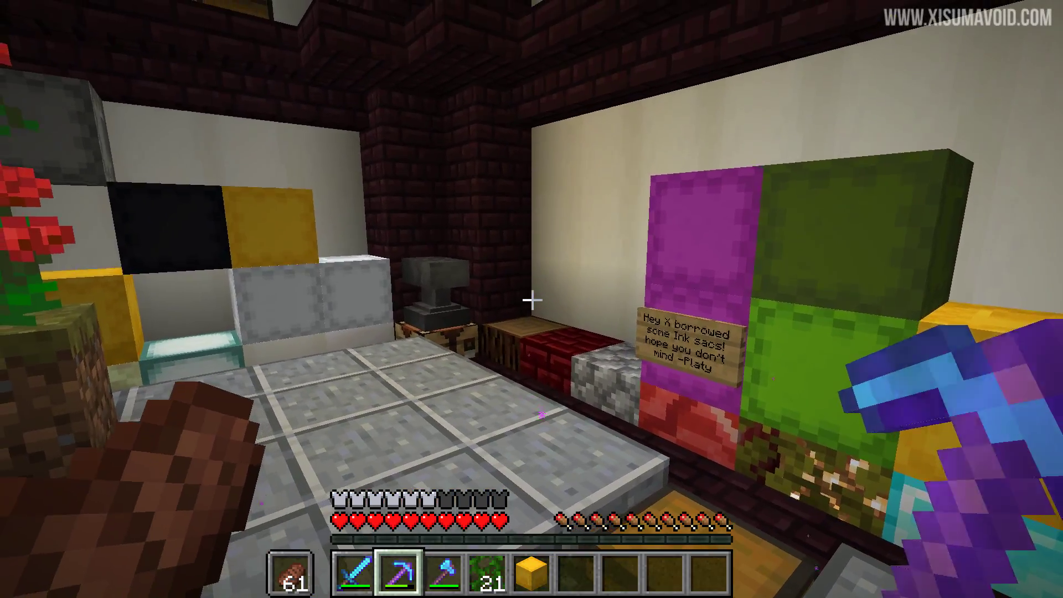
Move the yellow shulker box from the hotbar into the main inventory
{"action": "key", "text": "e"}
{"action": "left_click", "coordinate": [539, 449]}
{"action": "left_click", "coordinate": [492, 348]}
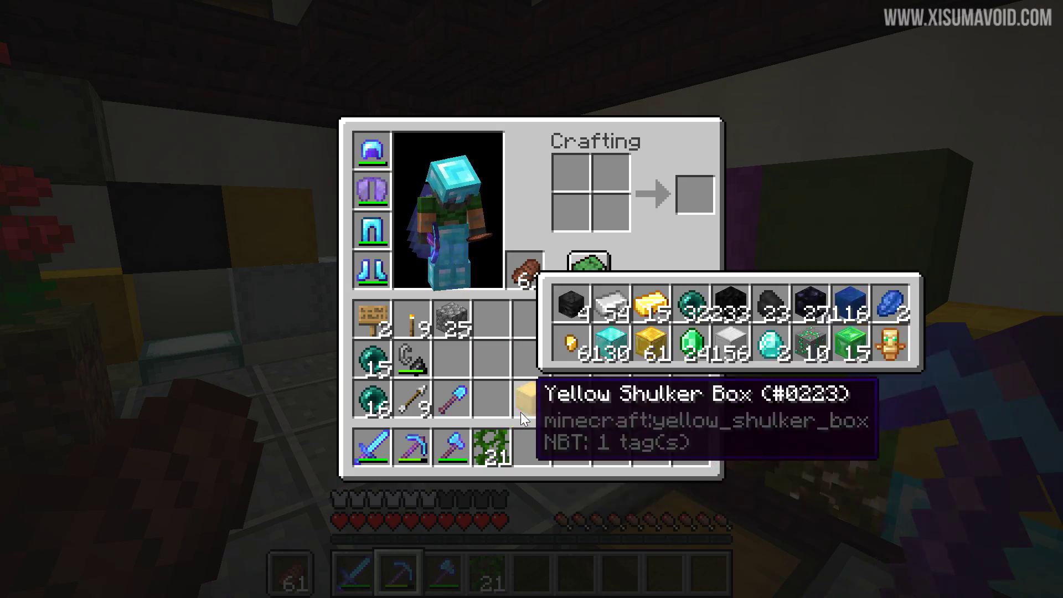
Look inside the blue shulker box, then mine it to carry it
{"action": "key", "text": "e"}
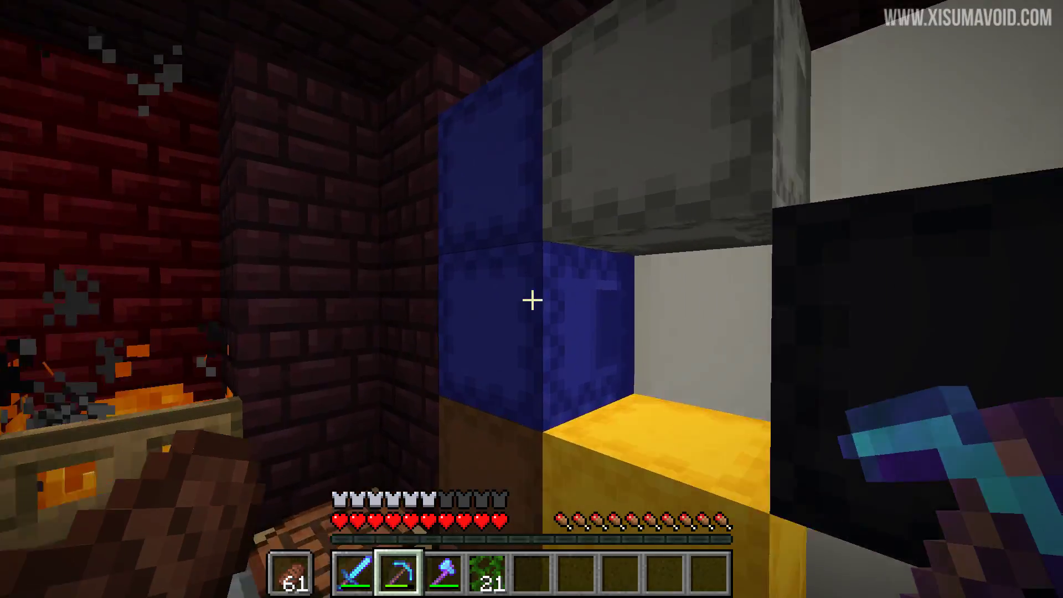
{"action": "right_click", "coordinate": [531, 299]}
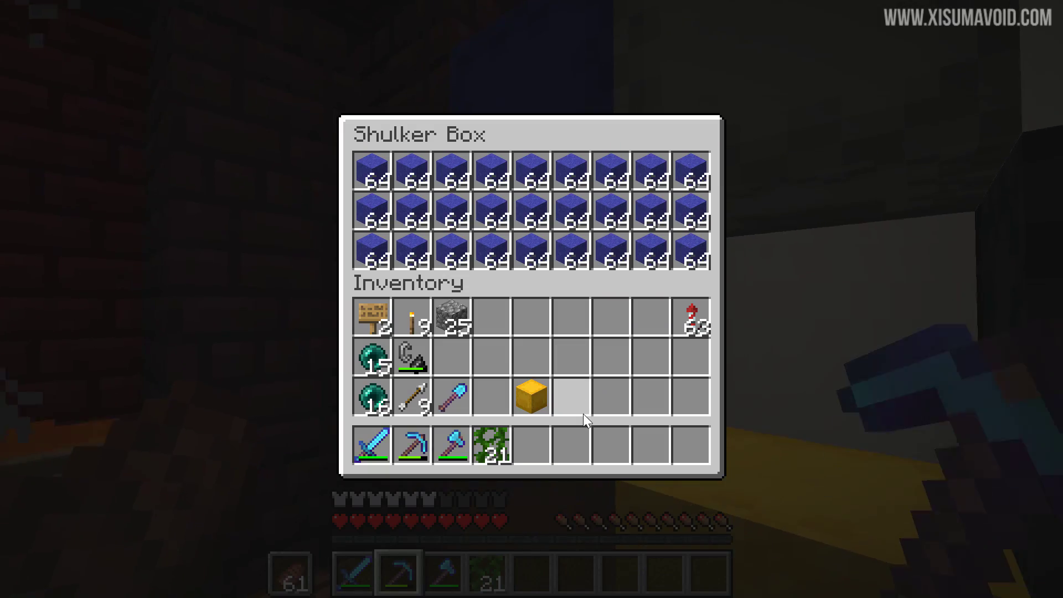
{"action": "key", "text": "e"}
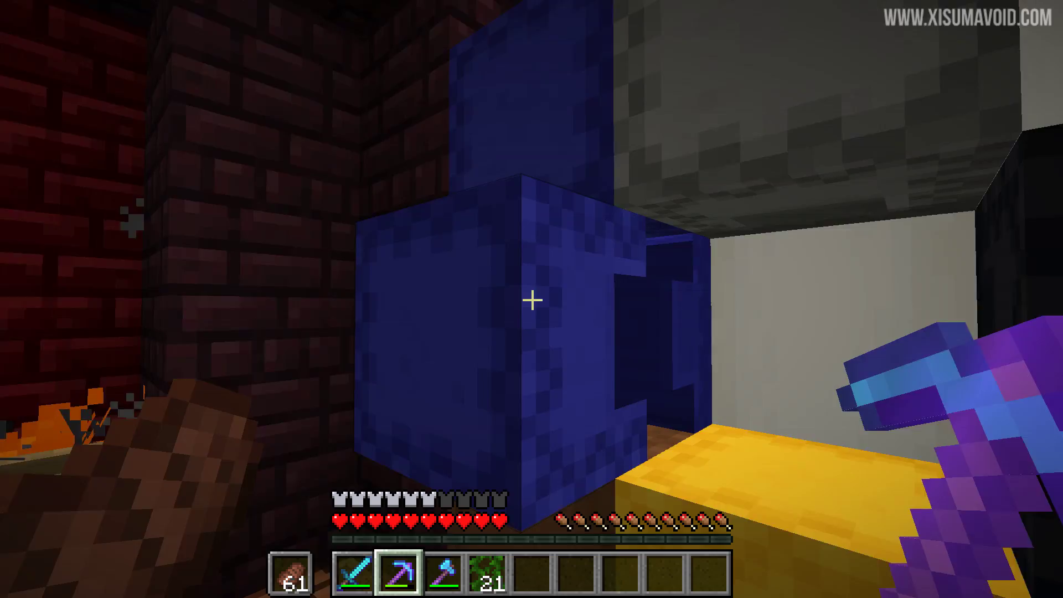
{"action": "left_click", "coordinate": [532, 300]}
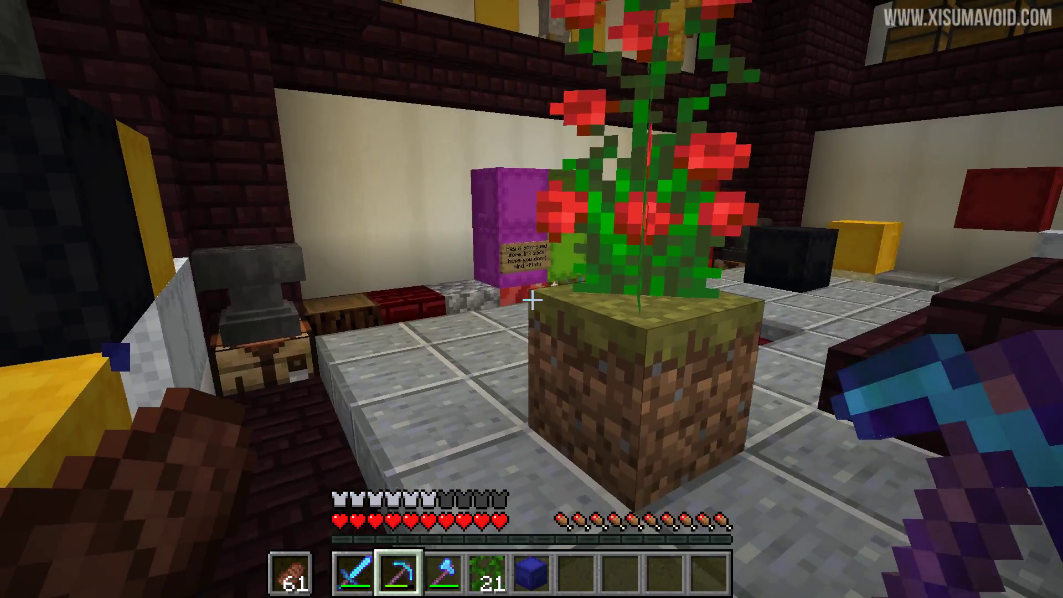
Preview the blue box's 1728 items in its inventory tooltip, then walk to the chest
{"action": "key", "text": "e"}
{"action": "mouse_move", "coordinate": [534, 454]}
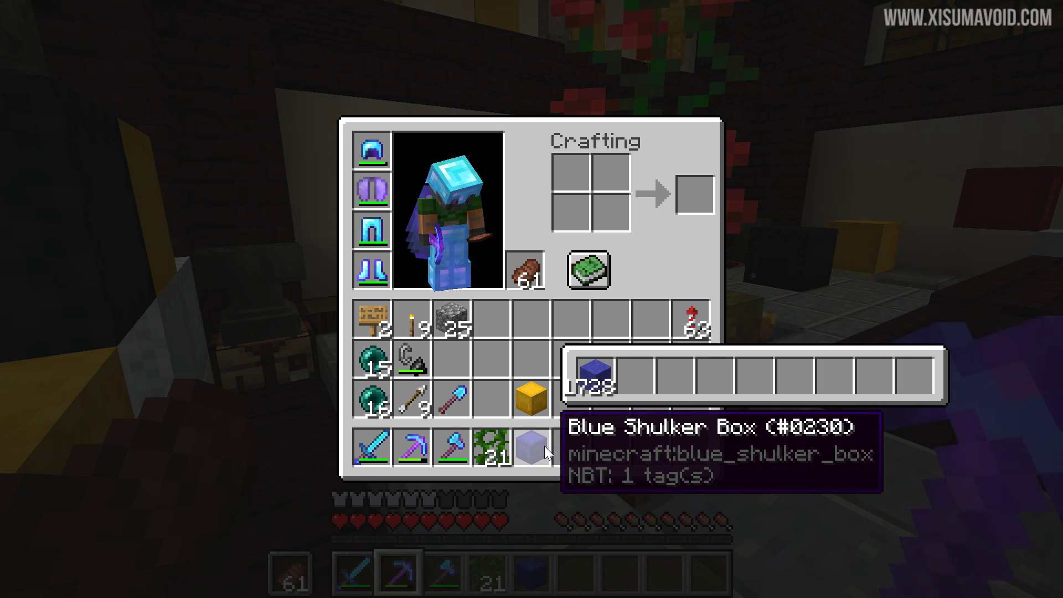
{"action": "key", "text": "e"}
{"action": "scroll", "coordinate": [532, 299], "scroll_direction": "down", "scroll_amount": 3}
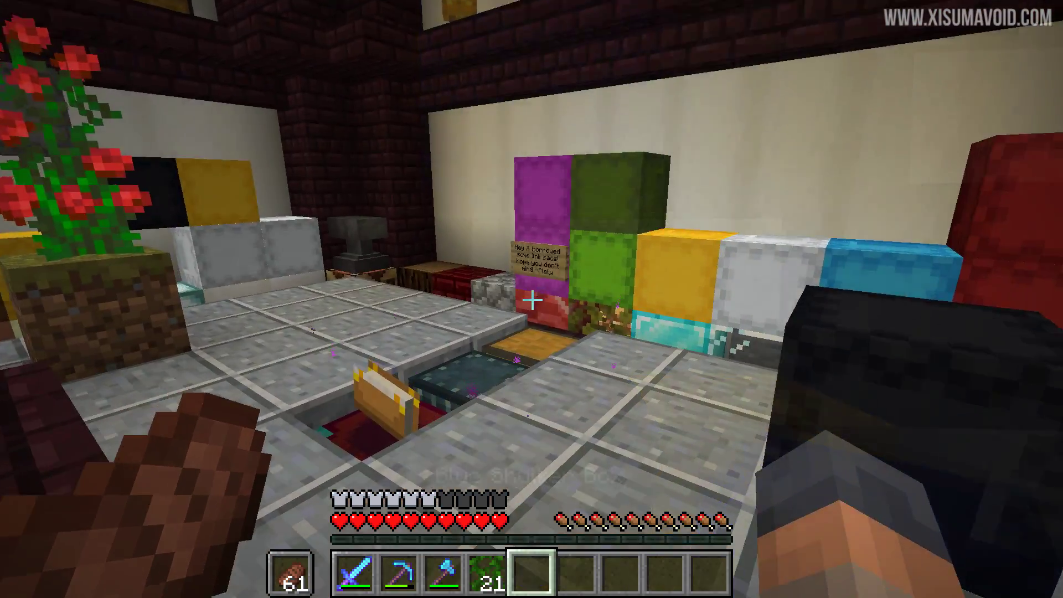
{"action": "key", "text": "w"}
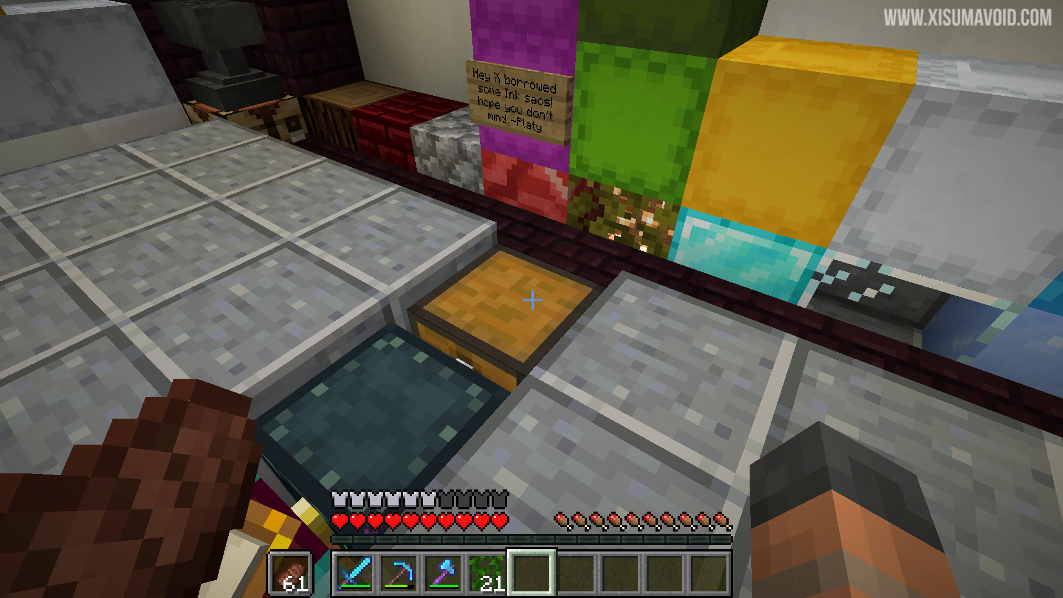
Look inside the chest of purple shulker boxes and the black shulker box
{"action": "right_click", "coordinate": [531, 300]}
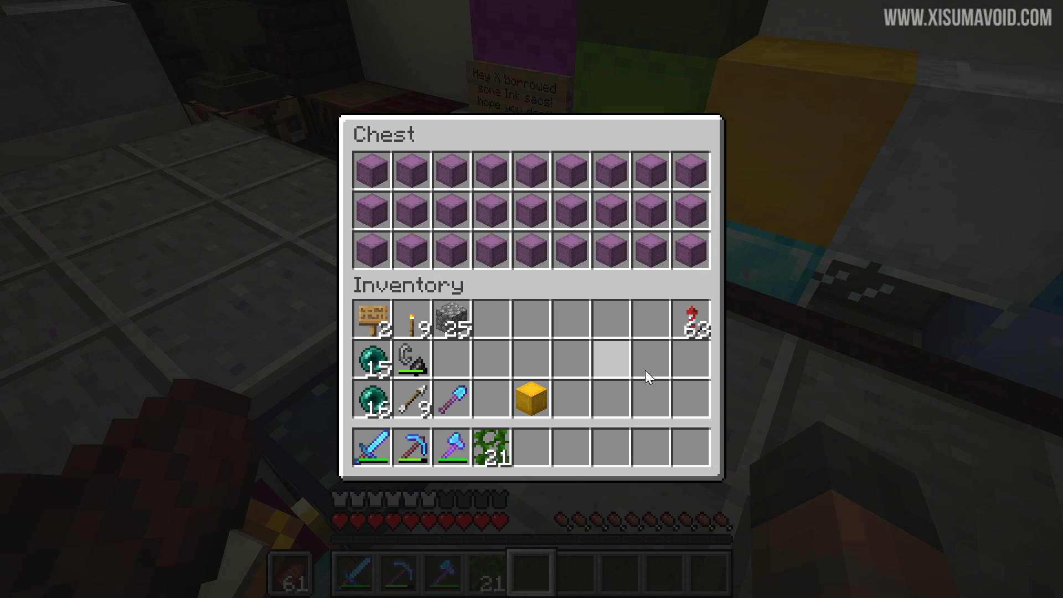
{"action": "key", "text": "Escape"}
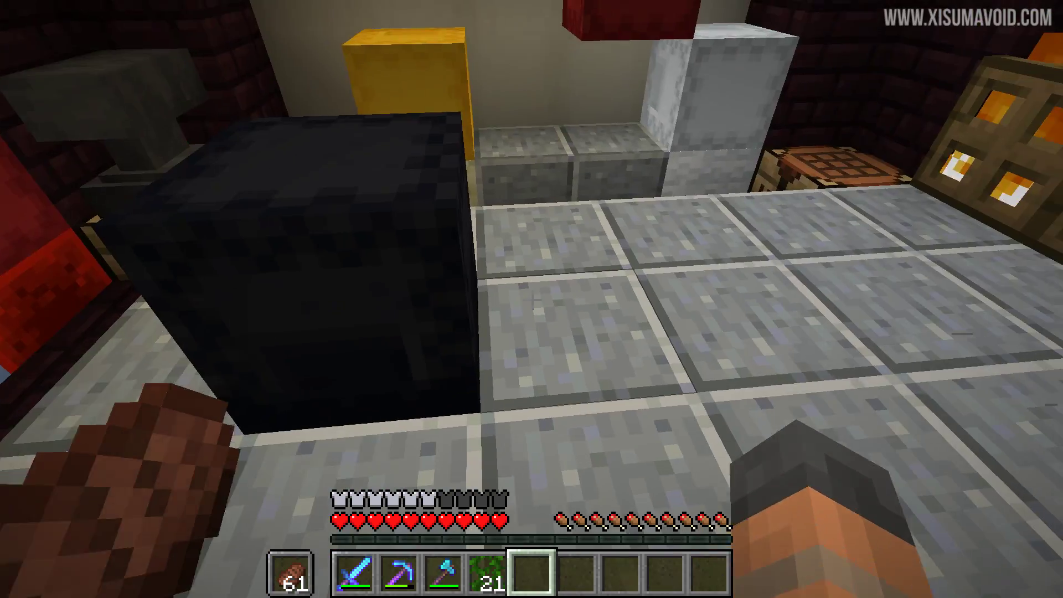
{"action": "right_click", "coordinate": [532, 299]}
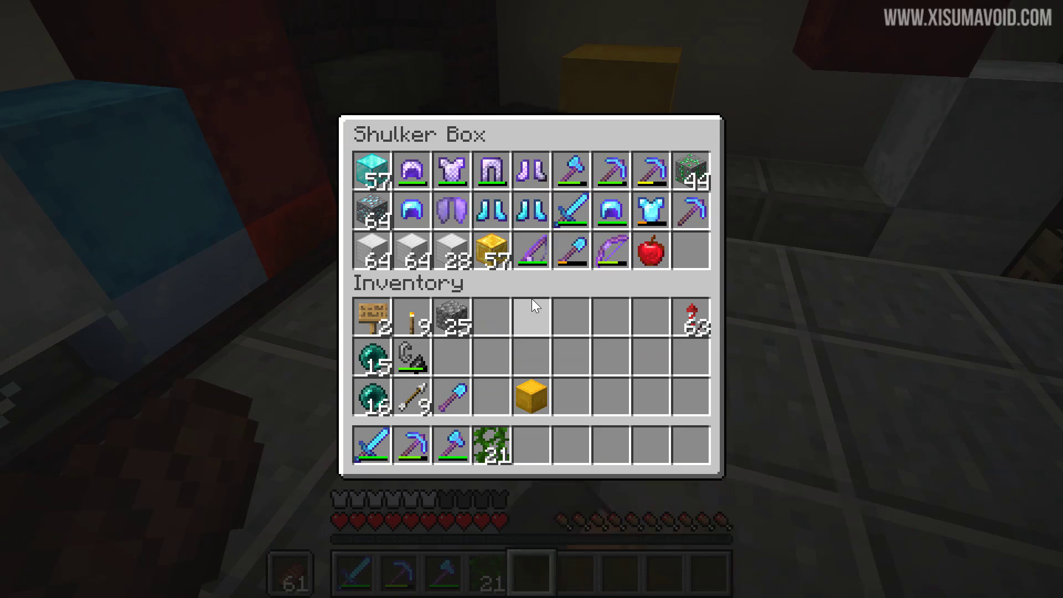
{"action": "key", "text": "Escape"}
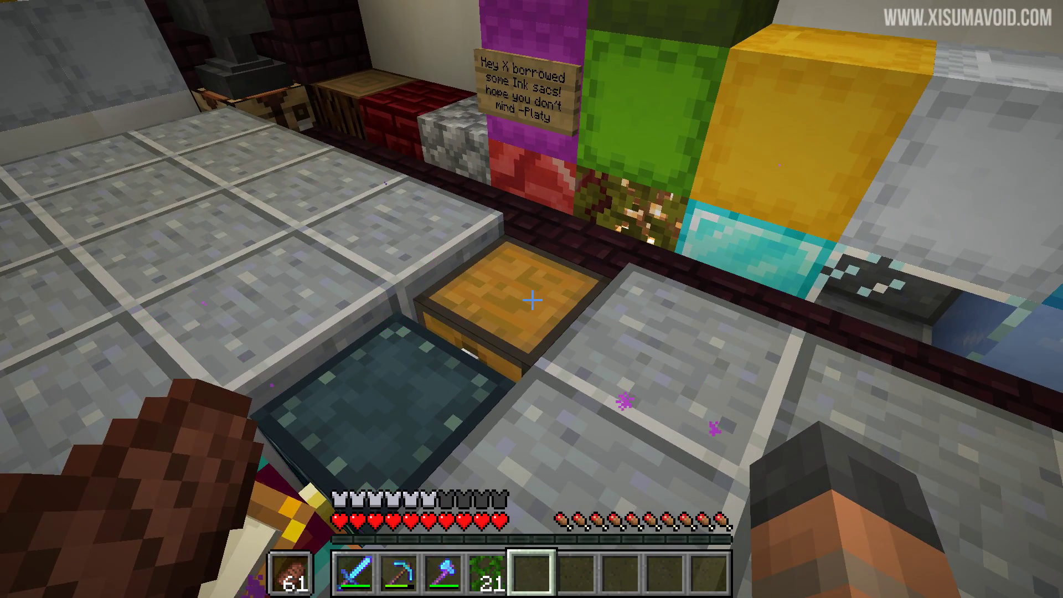
Preview a purple shulker box's contents in the chest and trial-move it to the hotbar and back
{"action": "right_click", "coordinate": [531, 299]}
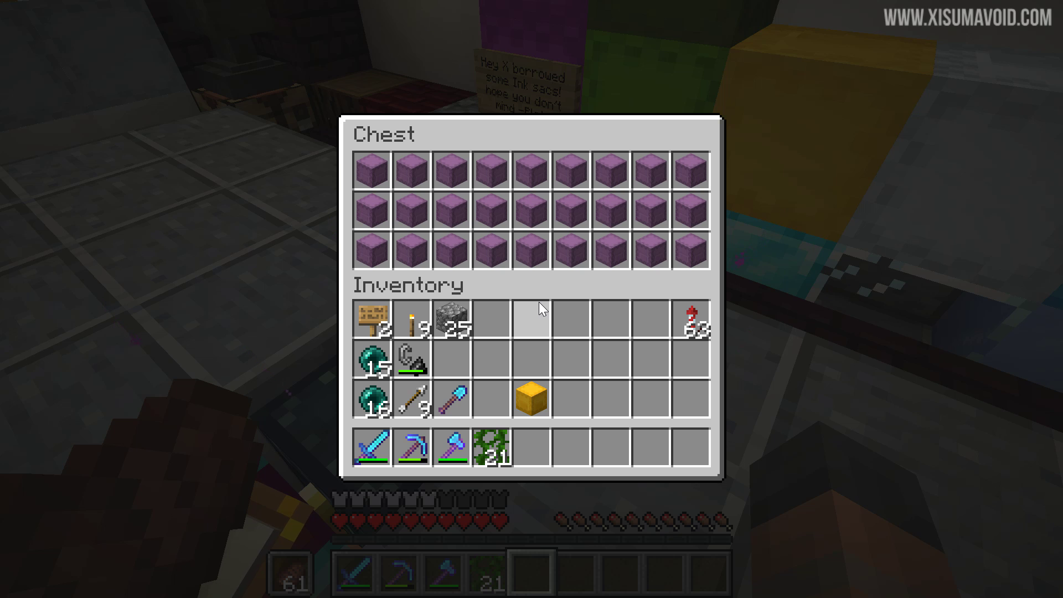
{"action": "mouse_move", "coordinate": [530, 253]}
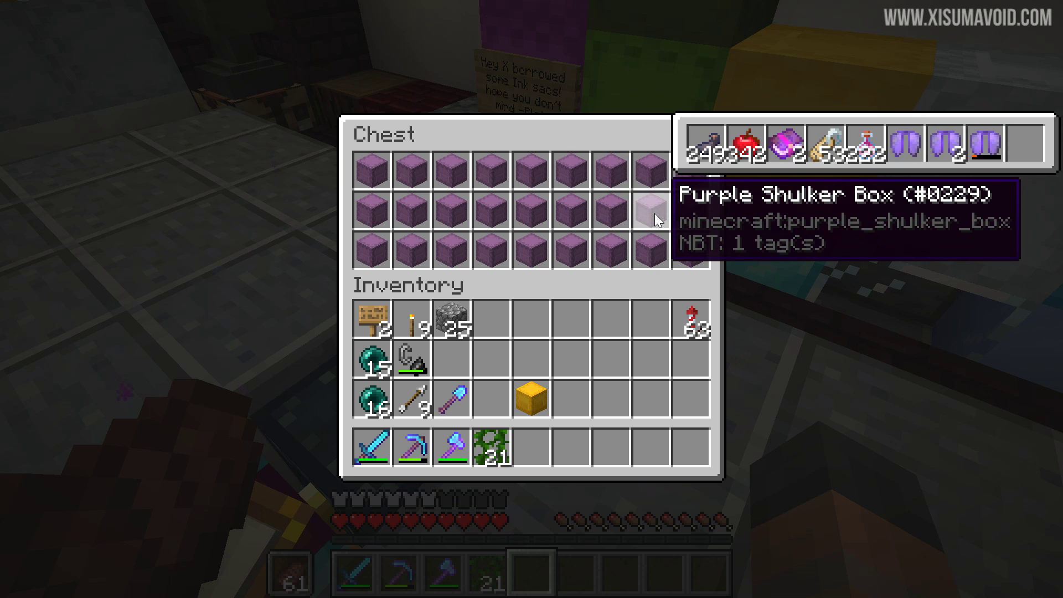
{"action": "left_click", "coordinate": [652, 212]}
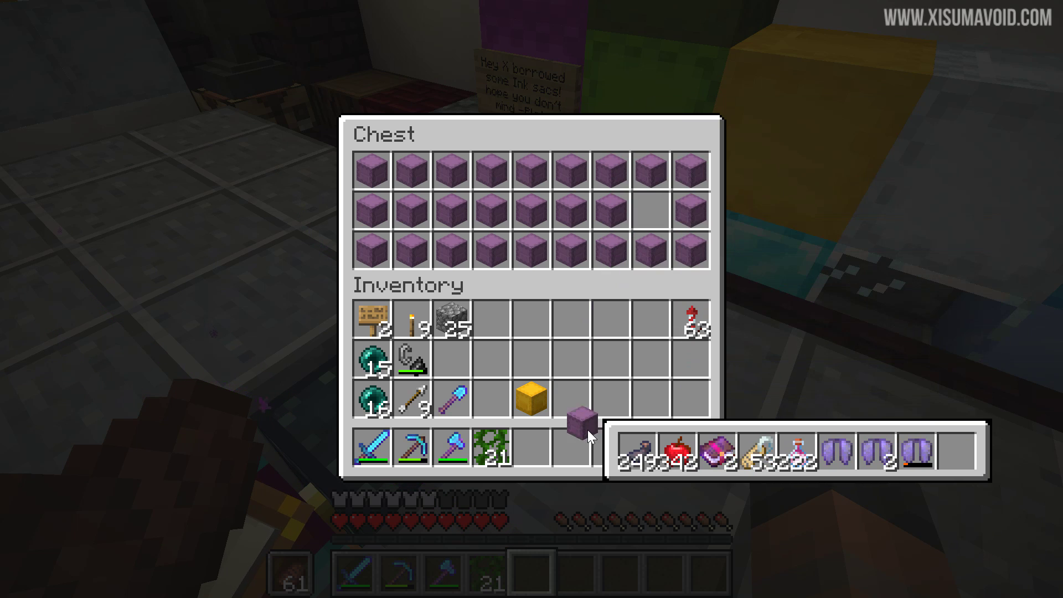
{"action": "left_click", "coordinate": [585, 449]}
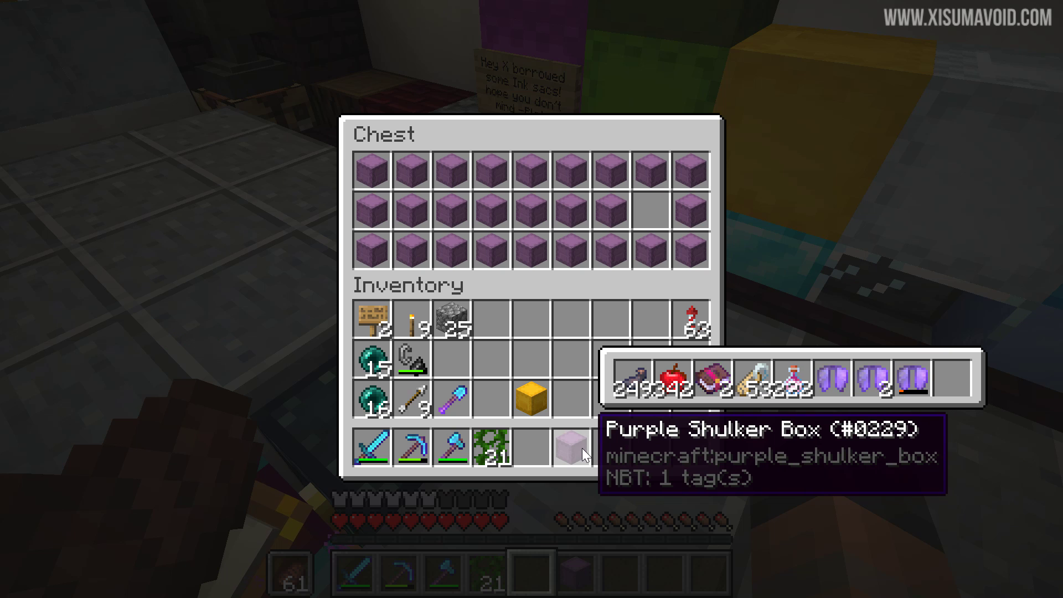
{"action": "left_click", "coordinate": [583, 447]}
{"action": "left_click", "coordinate": [644, 212]}
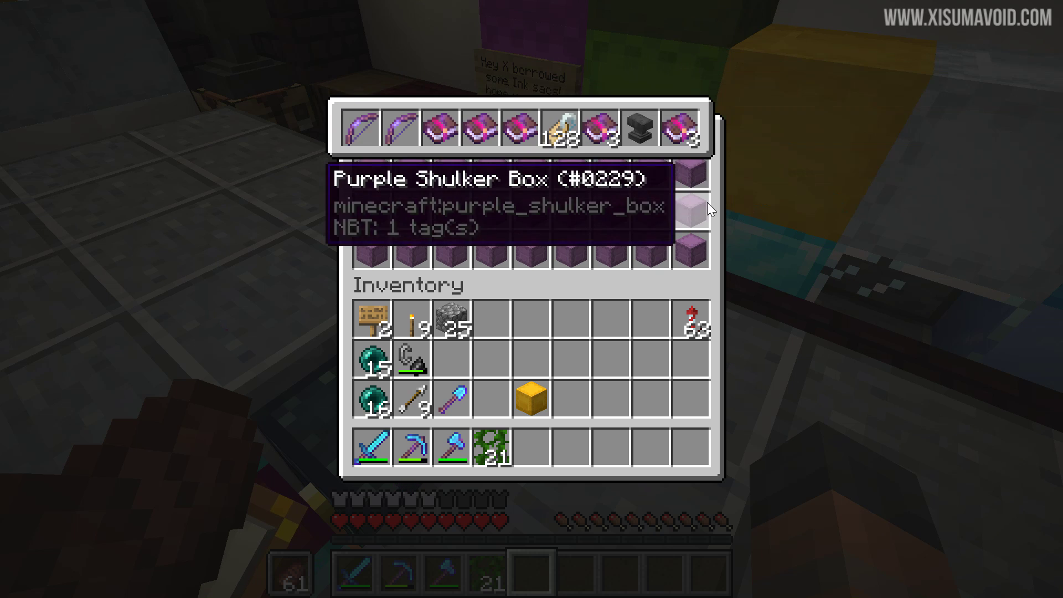
Take several purple shulker boxes from the chest into the inventory
{"action": "mouse_move", "coordinate": [699, 248]}
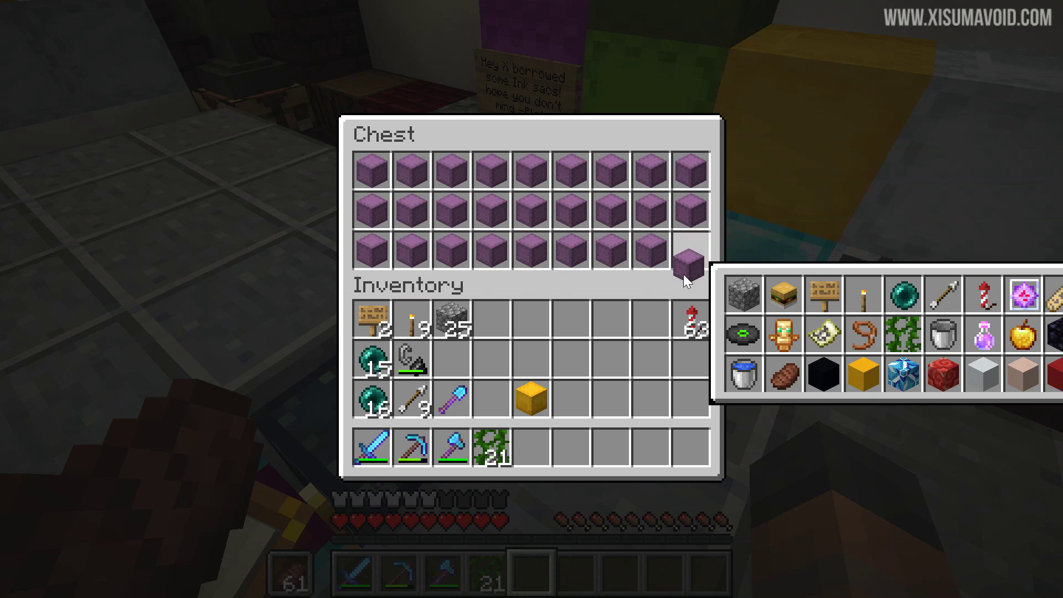
{"action": "left_click", "coordinate": [690, 256]}
{"action": "left_click", "coordinate": [609, 359]}
{"action": "left_click", "coordinate": [543, 261]}
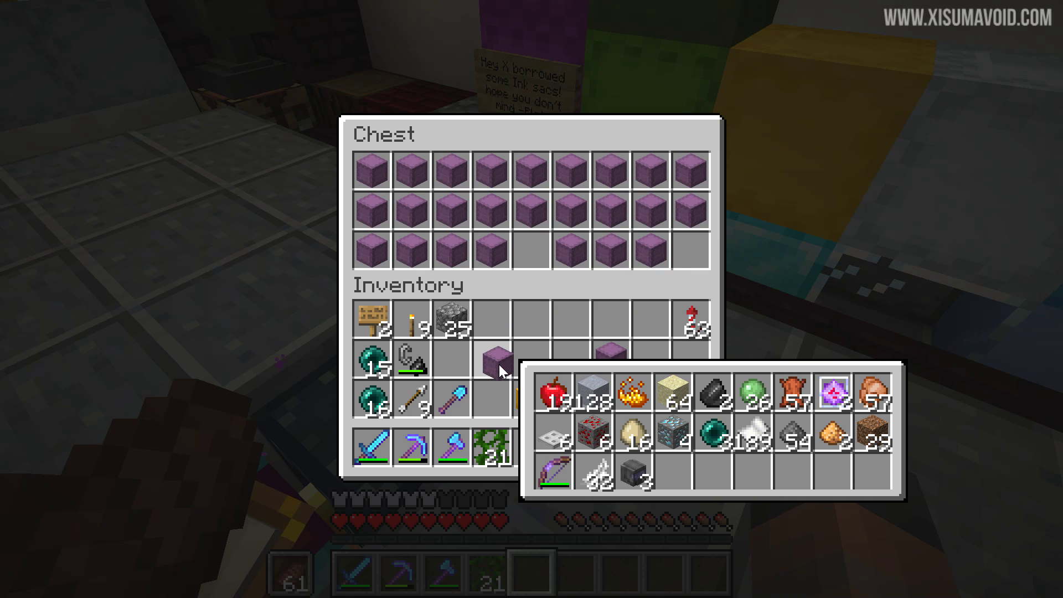
{"action": "left_click", "coordinate": [493, 357]}
{"action": "left_click", "coordinate": [559, 262]}
Store the last purple box, close the chest, and move a box from row two to the top row
{"action": "left_click", "coordinate": [536, 354]}
{"action": "key", "text": "Escape"}
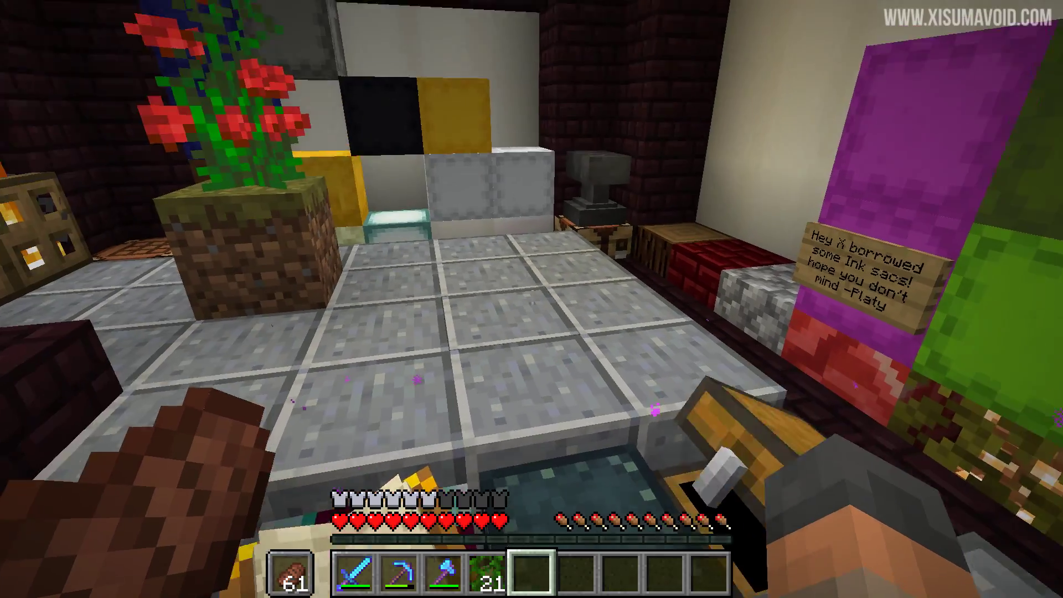
{"action": "key", "text": "e"}
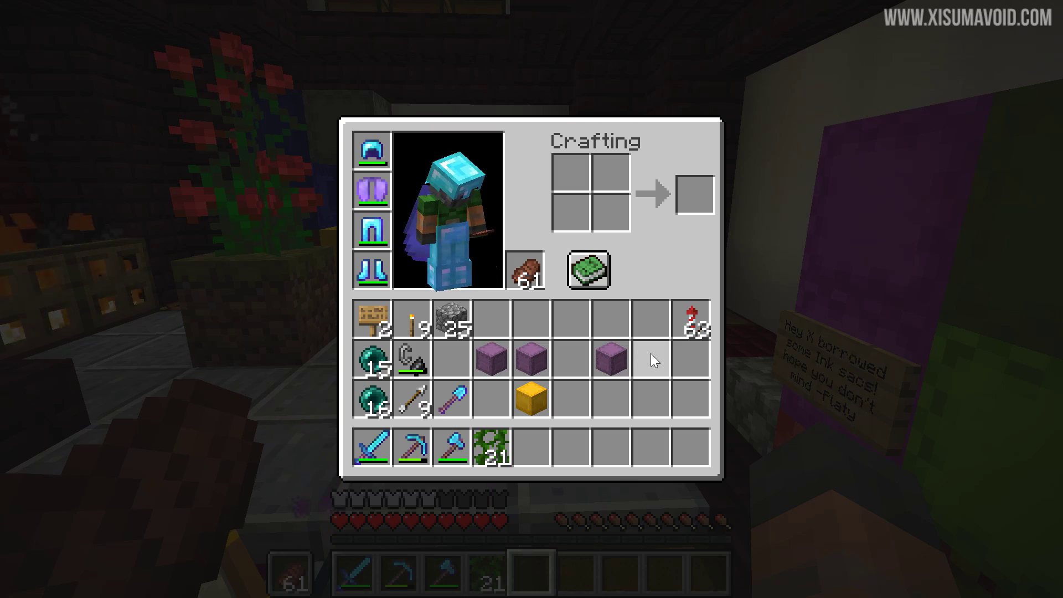
{"action": "left_click", "coordinate": [622, 354]}
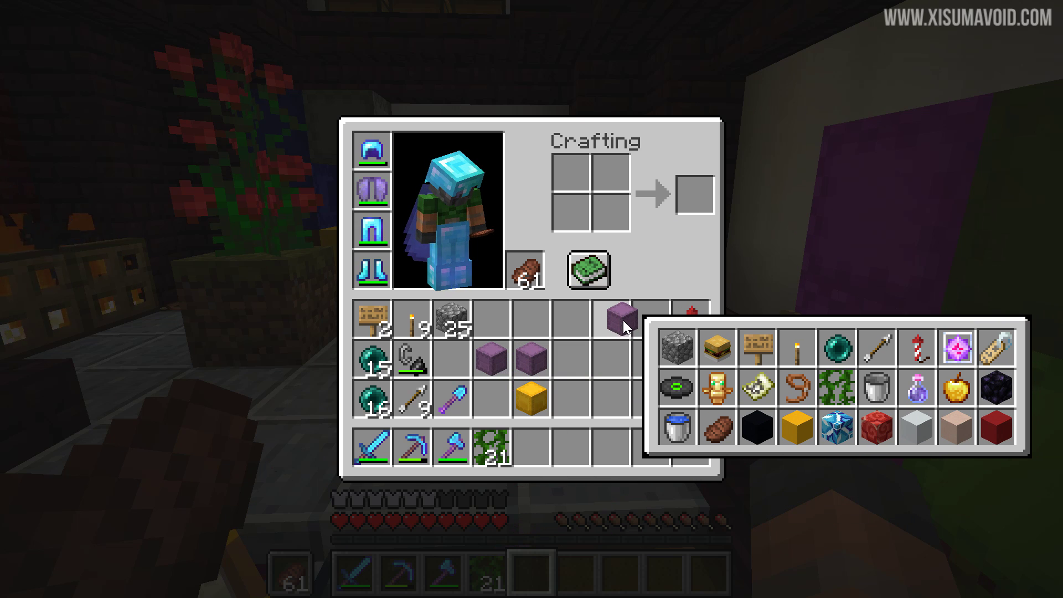
{"action": "left_click", "coordinate": [623, 324]}
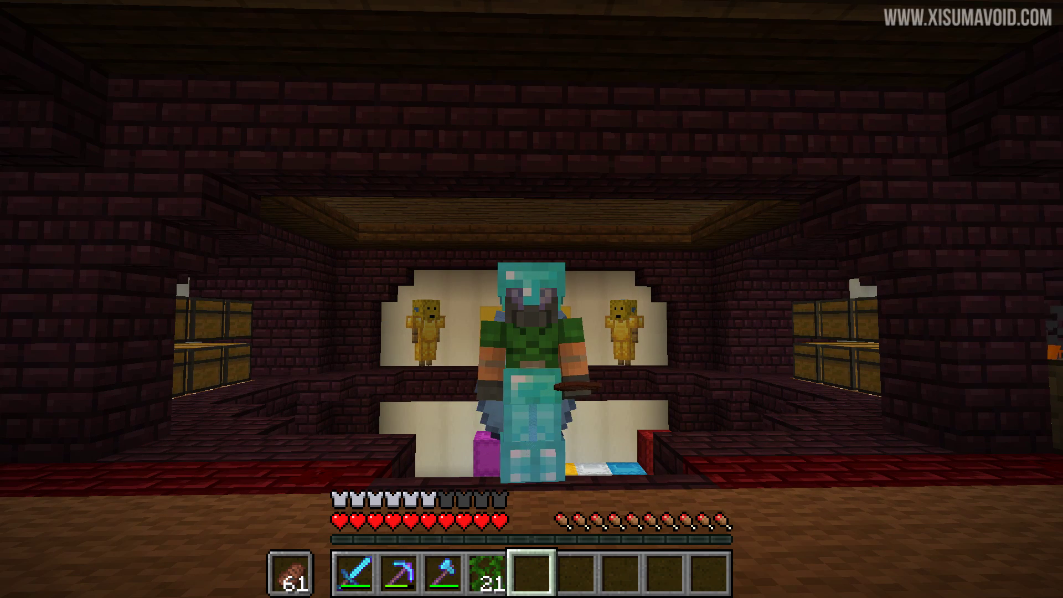
Look around the display room, jump once, and walk toward the display case
{"action": "key", "text": "a"}
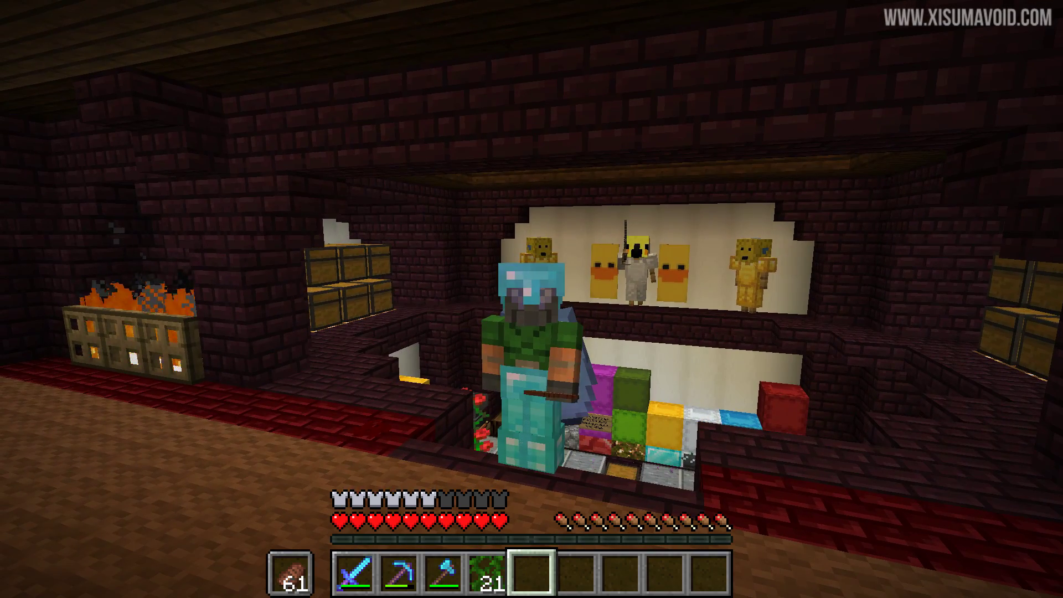
{"action": "key", "text": "space"}
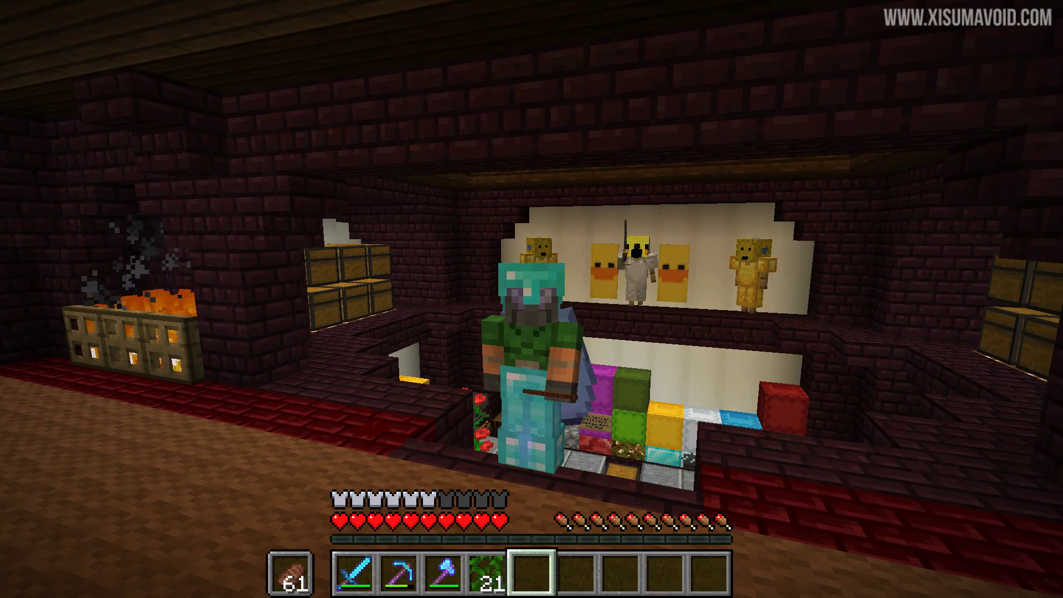
{"action": "key", "text": "d"}
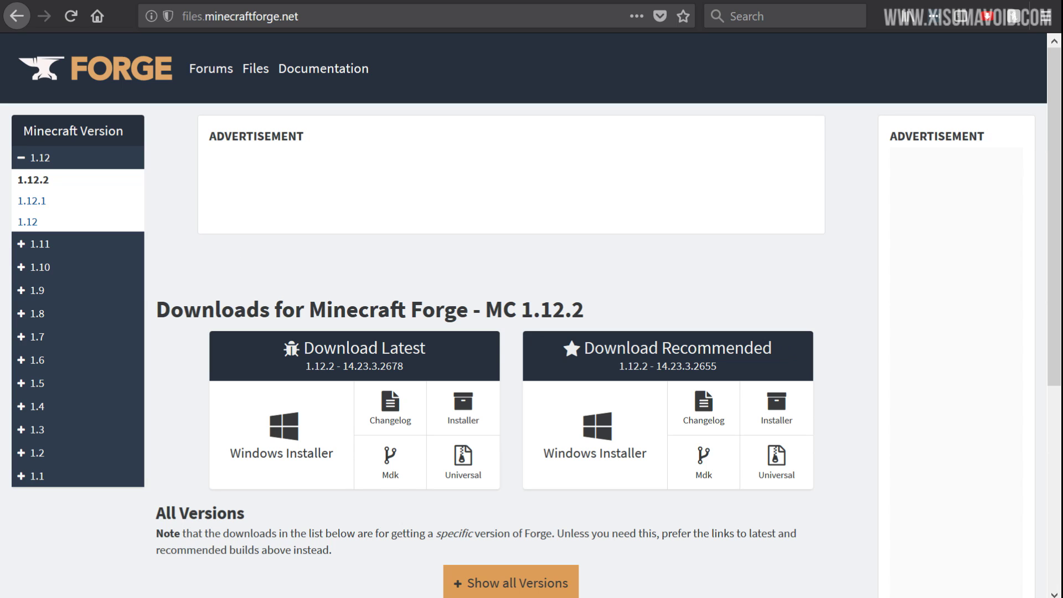
Compare builds 14.23.3.2655 and 14.23.3.2678, then download the recommended Windows installer, skipping the ad
{"action": "left_click_drag", "start_coordinate": [727, 368], "coordinate": [656, 382]}
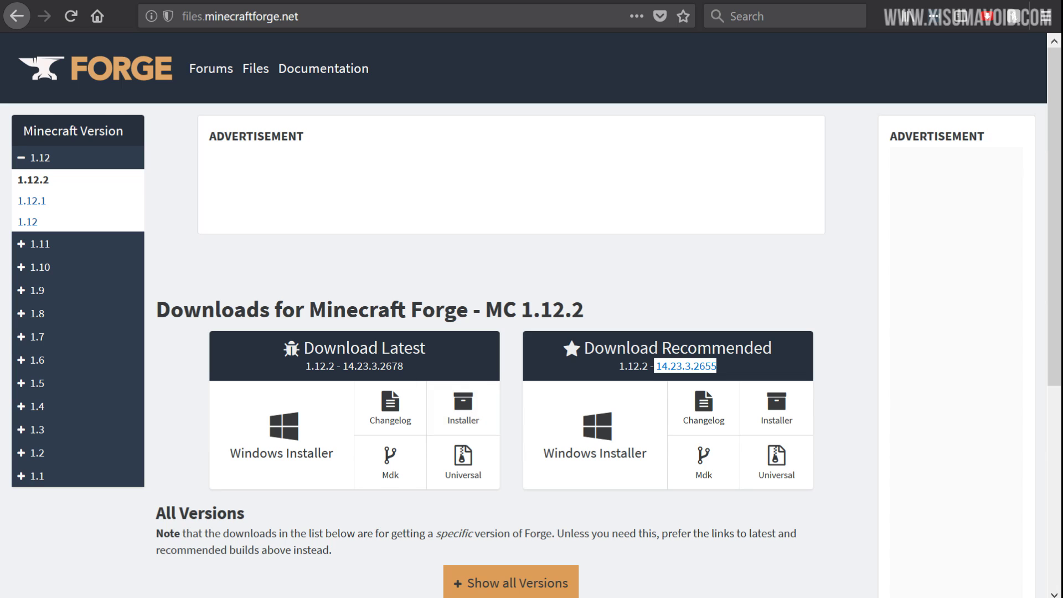
{"action": "left_click_drag", "start_coordinate": [404, 366], "coordinate": [336, 366]}
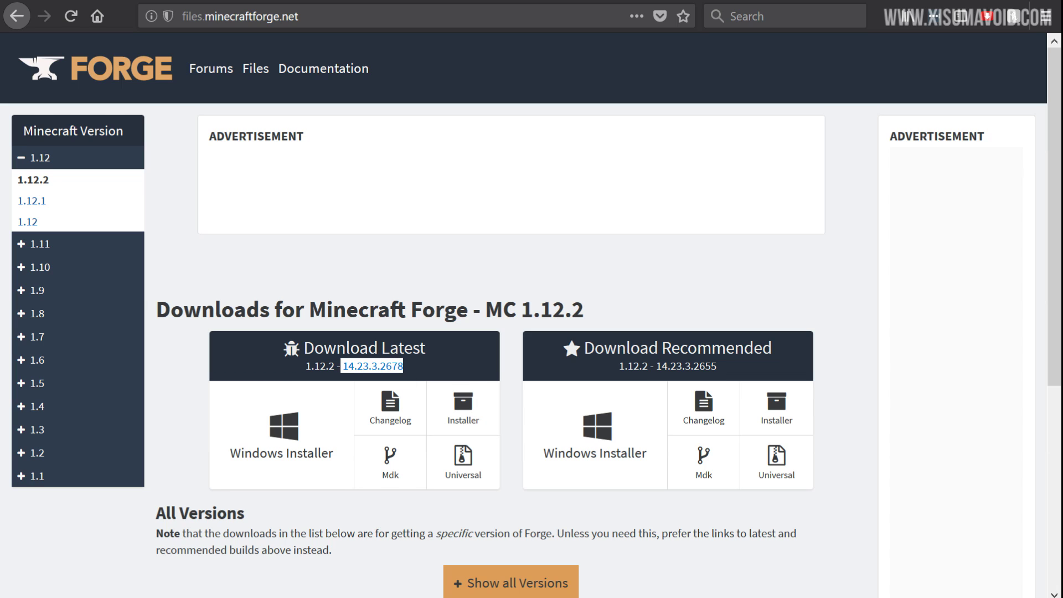
{"action": "left_click", "coordinate": [781, 310]}
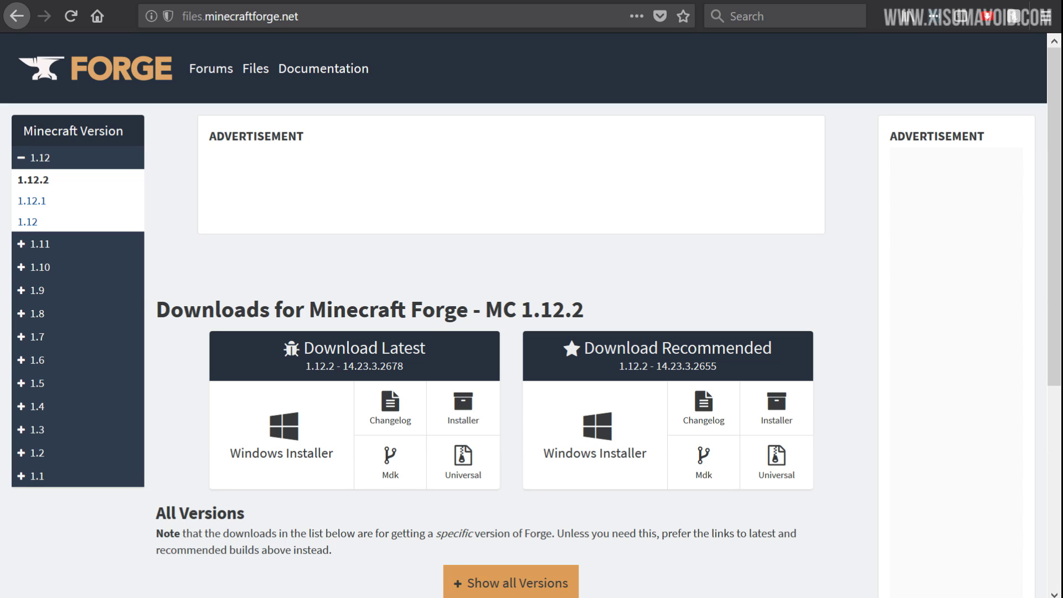
{"action": "left_click", "coordinate": [592, 457]}
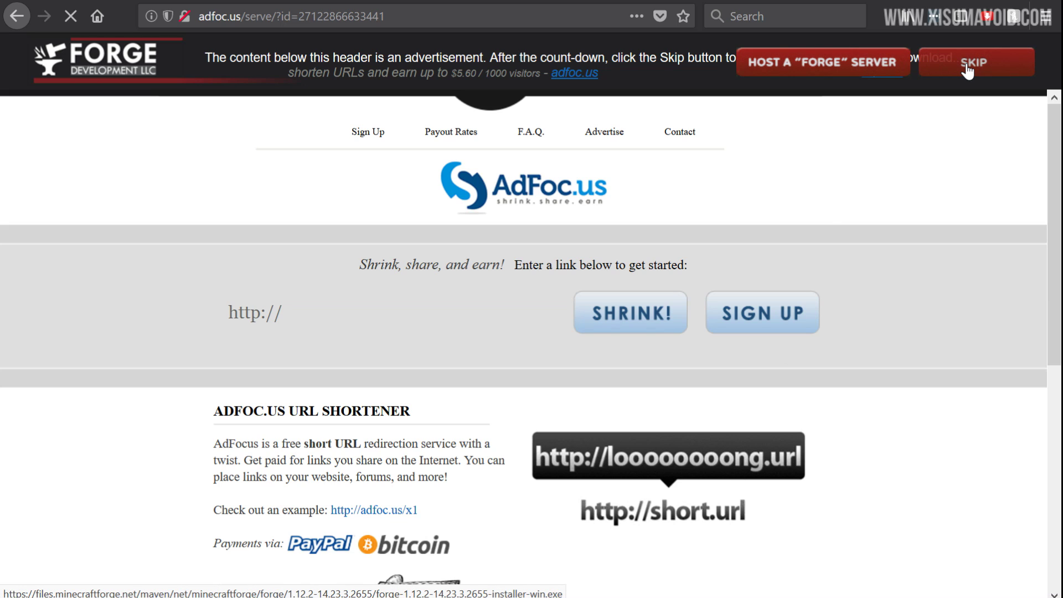
{"action": "left_click", "coordinate": [967, 66]}
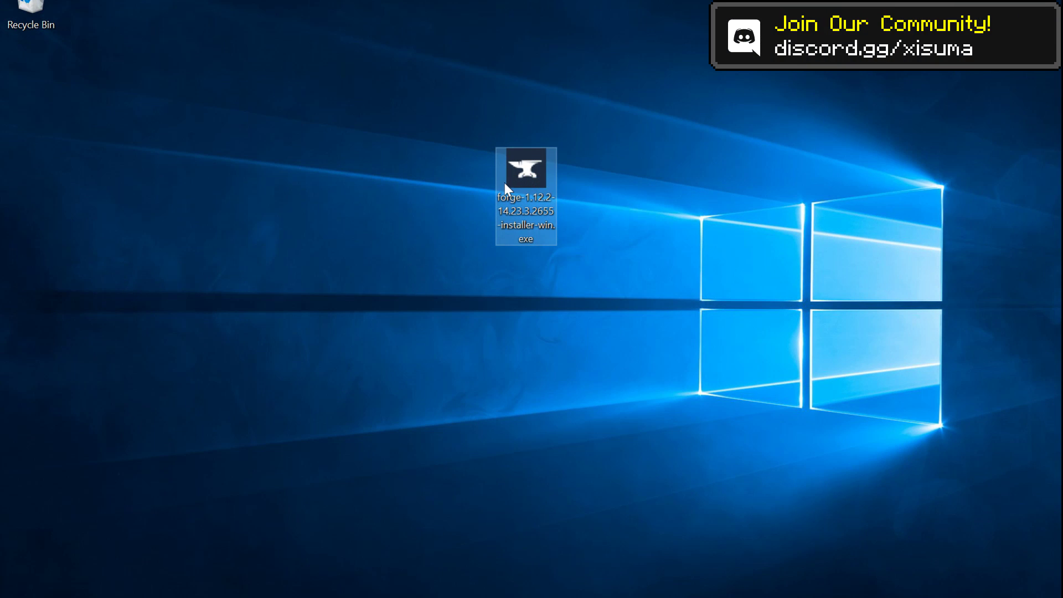
Run the Forge installer and install the 1.12.2-14.23.3.2655 client into the .minecraft folder
{"action": "double_click", "coordinate": [529, 177]}
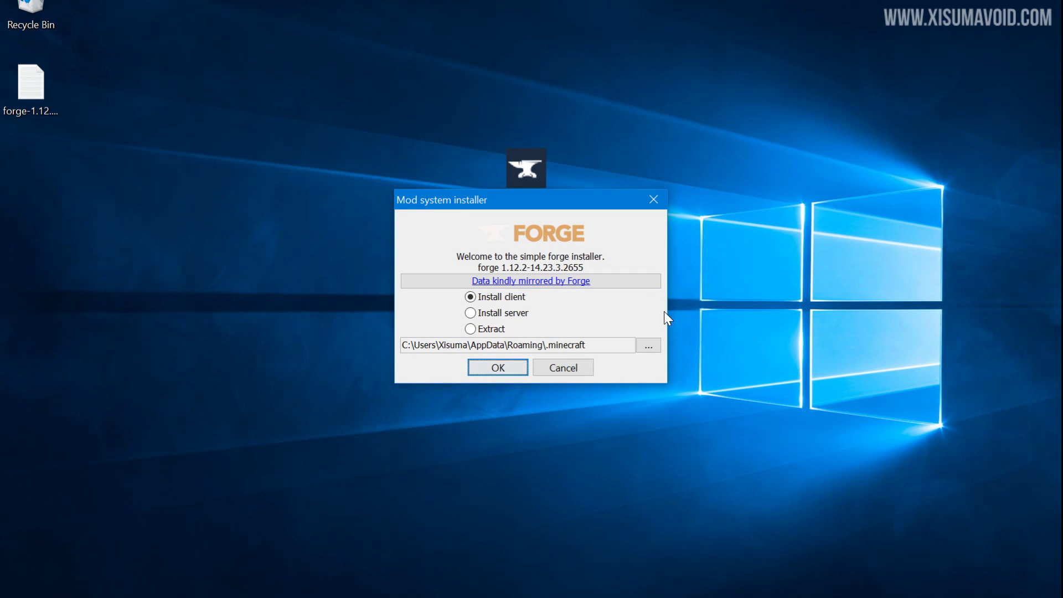
{"action": "left_click", "coordinate": [43, 81]}
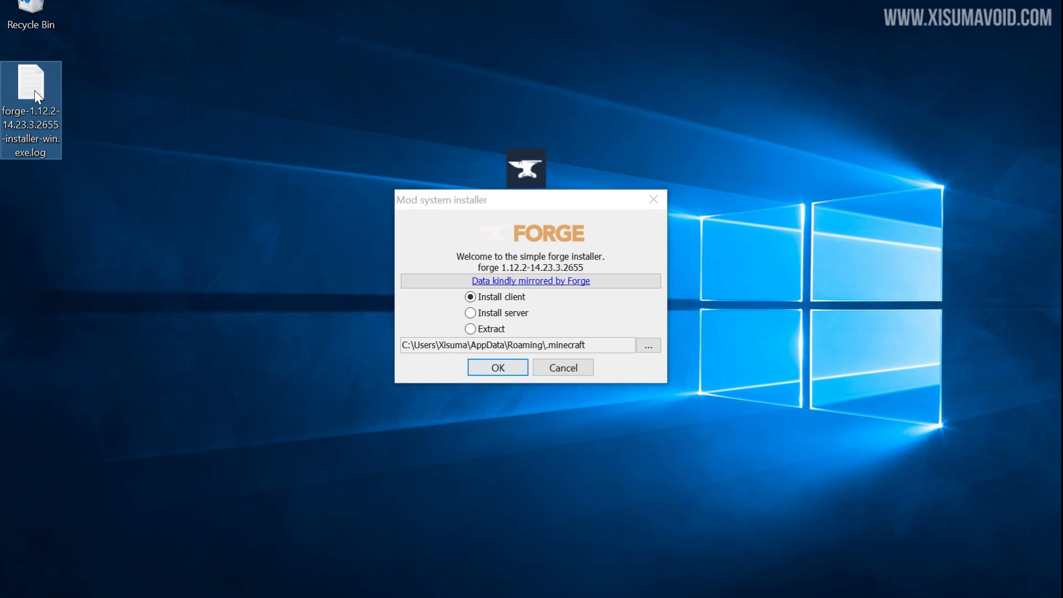
{"action": "left_click", "coordinate": [541, 199]}
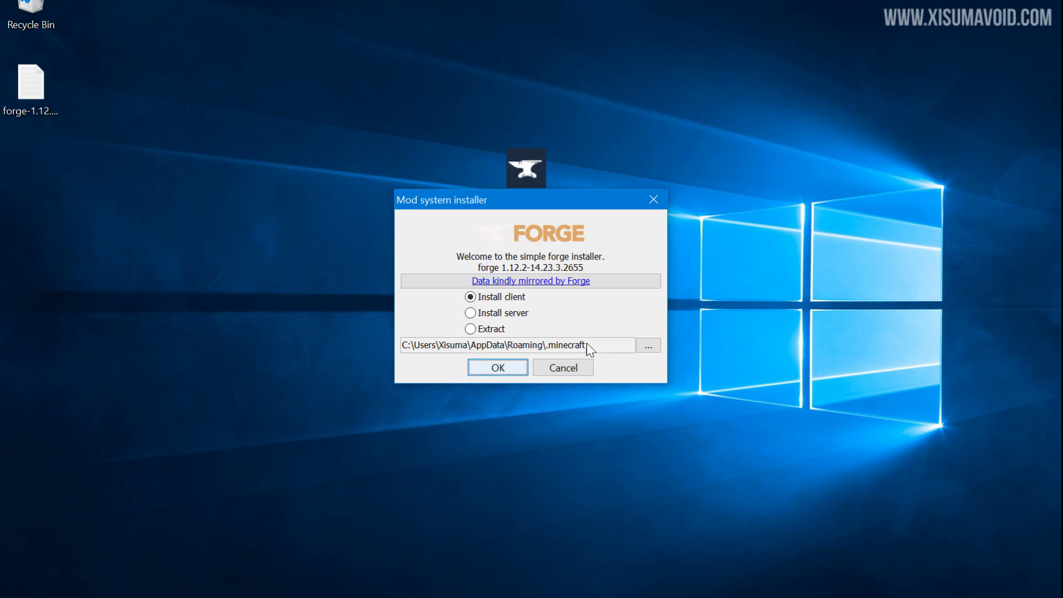
{"action": "left_click", "coordinate": [474, 373]}
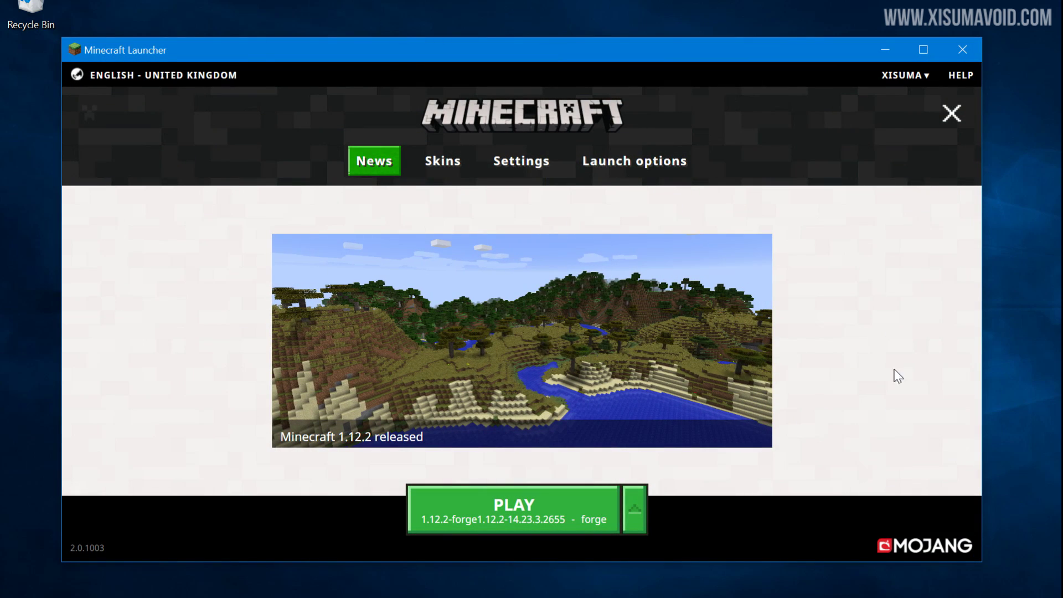
Choose the forge 1.12.2-forge1.12.2-14.23.3.2655 profile from the PLAY dropdown
{"action": "left_click", "coordinate": [636, 512]}
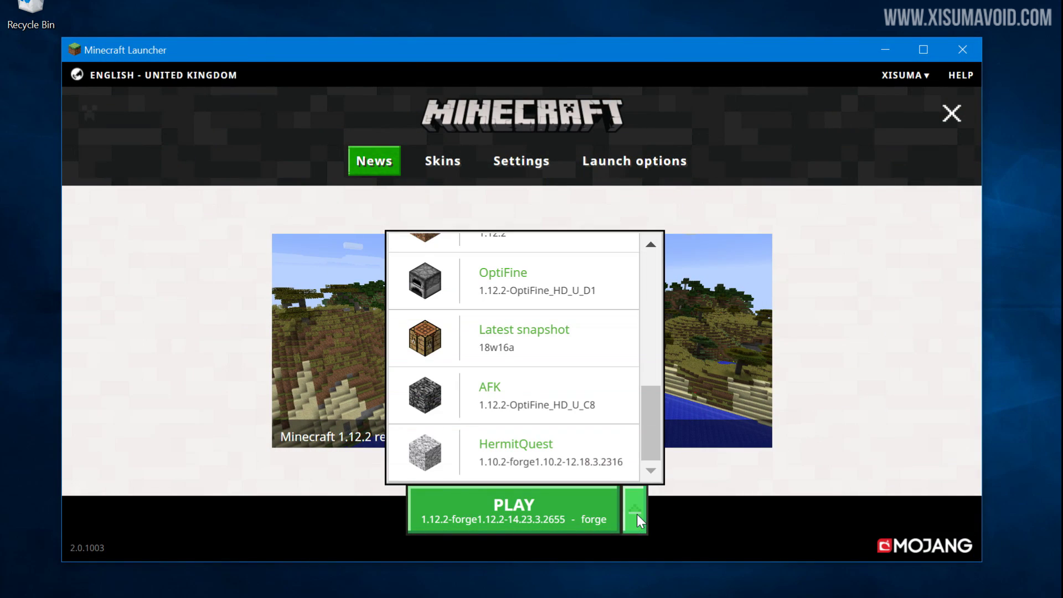
{"action": "left_click_drag", "start_coordinate": [649, 426], "coordinate": [636, 252]}
{"action": "mouse_move", "coordinate": [639, 292]}
{"action": "left_mouse_down"}
{"action": "mouse_move", "coordinate": [625, 427]}
{"action": "mouse_move", "coordinate": [649, 276]}
{"action": "left_mouse_up"}
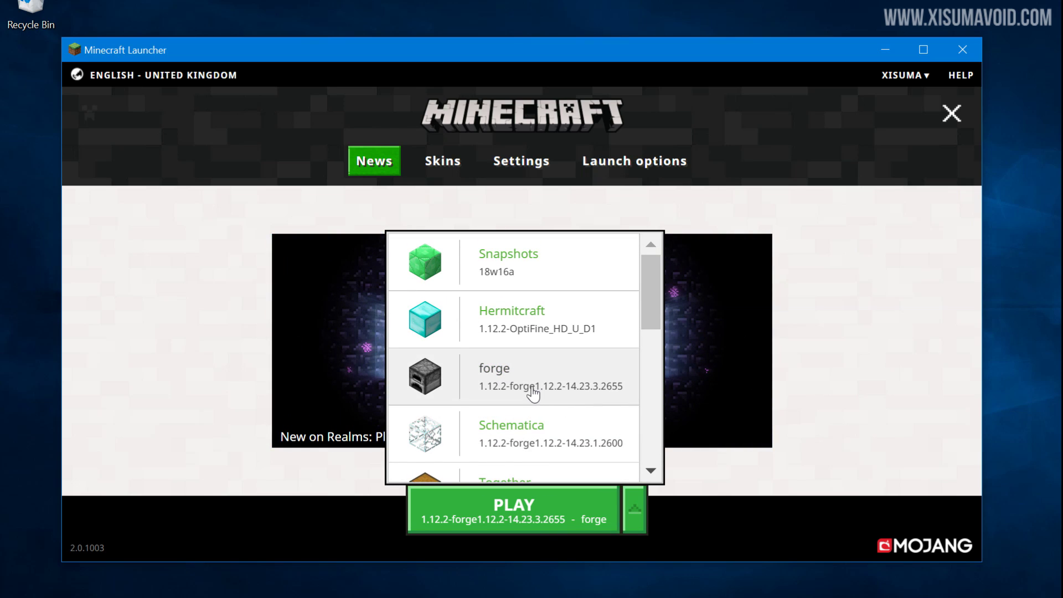
{"action": "left_click", "coordinate": [575, 392]}
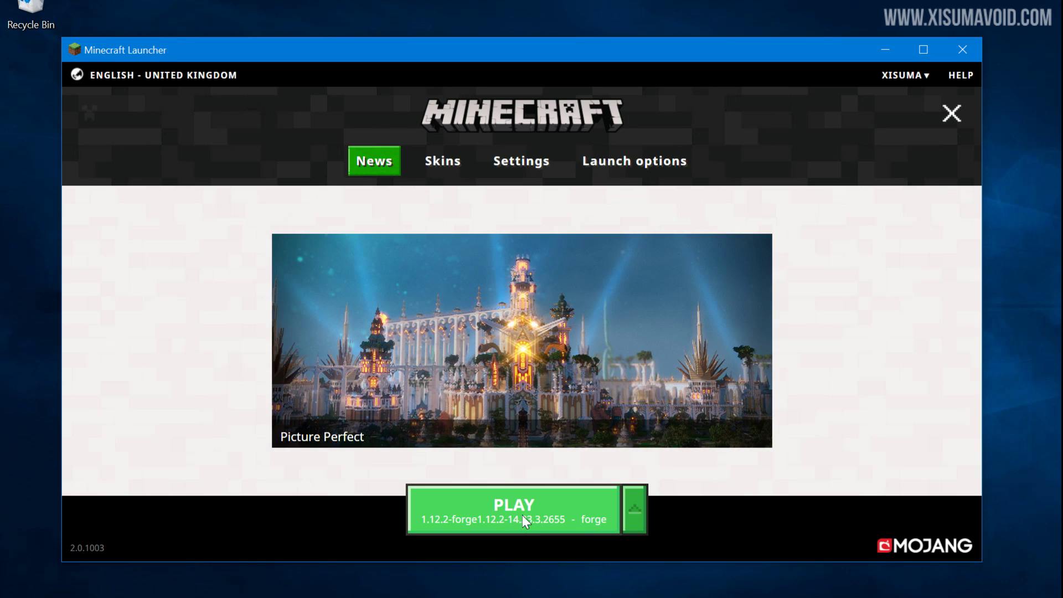
Rename the forge launcher profile to forgecustom
{"action": "left_click", "coordinate": [630, 169]}
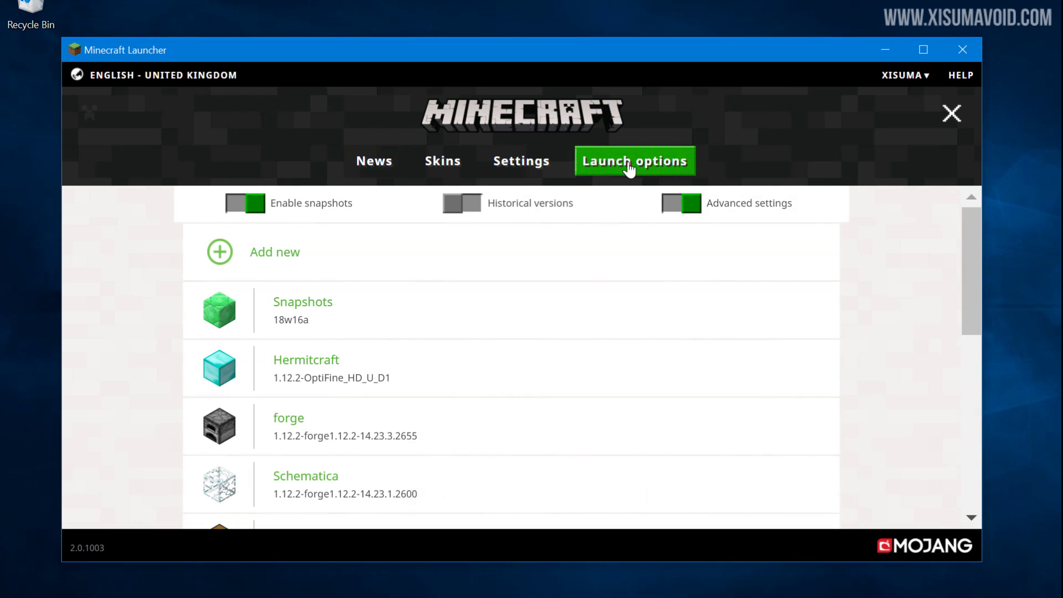
{"action": "left_click", "coordinate": [290, 423]}
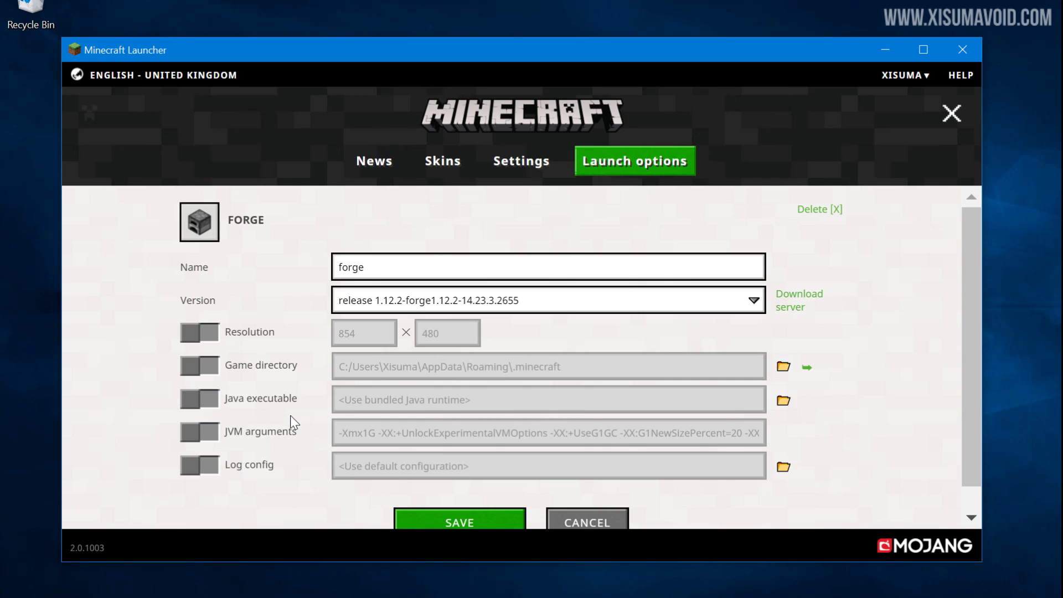
{"action": "left_click", "coordinate": [365, 266]}
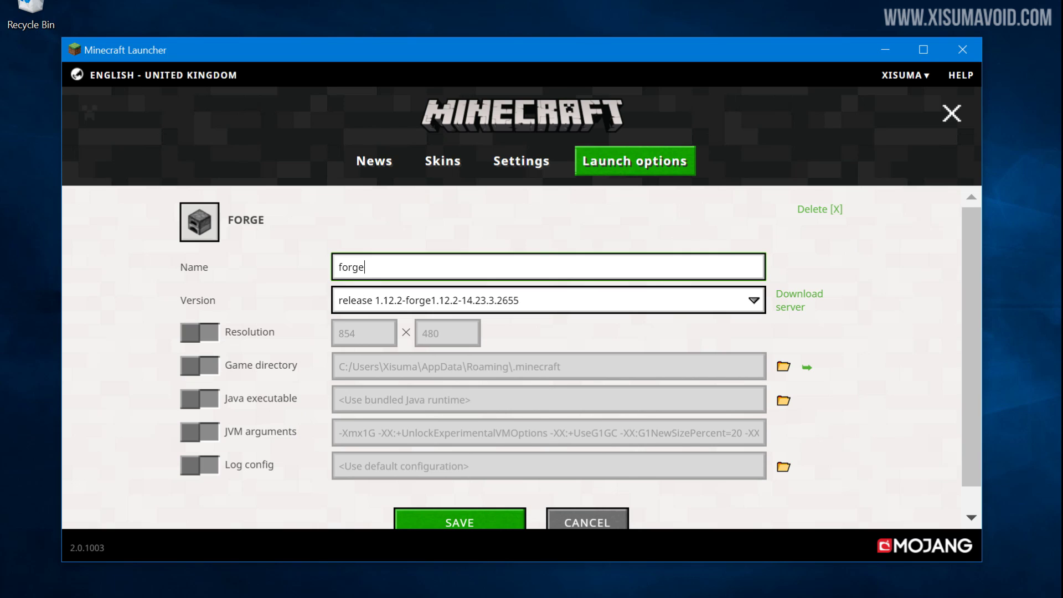
{"action": "type", "text": "custom"}
Give the profile a game directory ending in forgecustom\, save it, and launch the game
{"action": "left_click", "coordinate": [199, 373]}
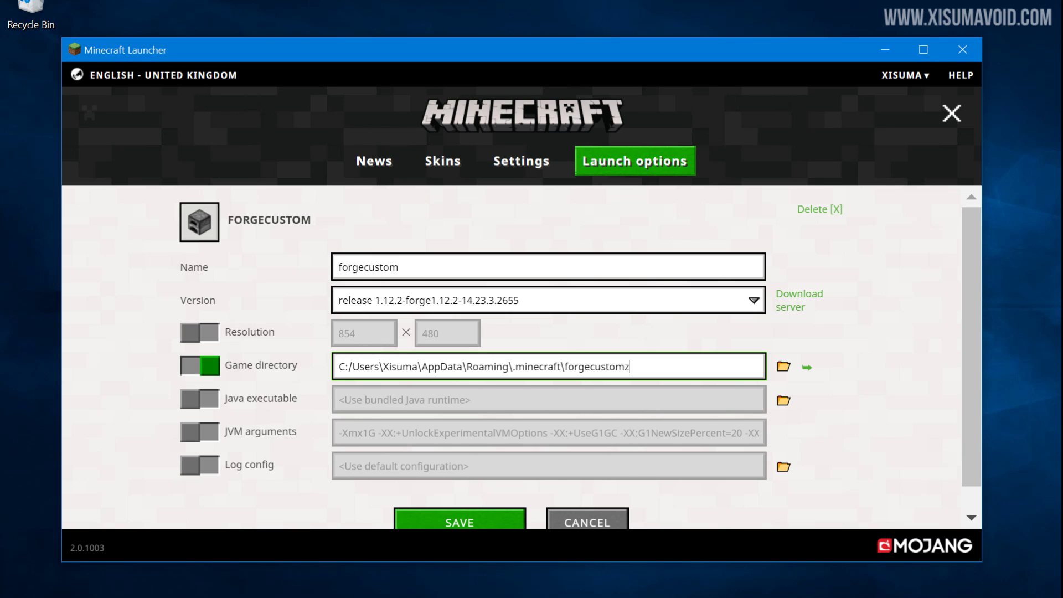
{"action": "key", "text": "BackSpace"}
{"action": "type", "text": "\\"}
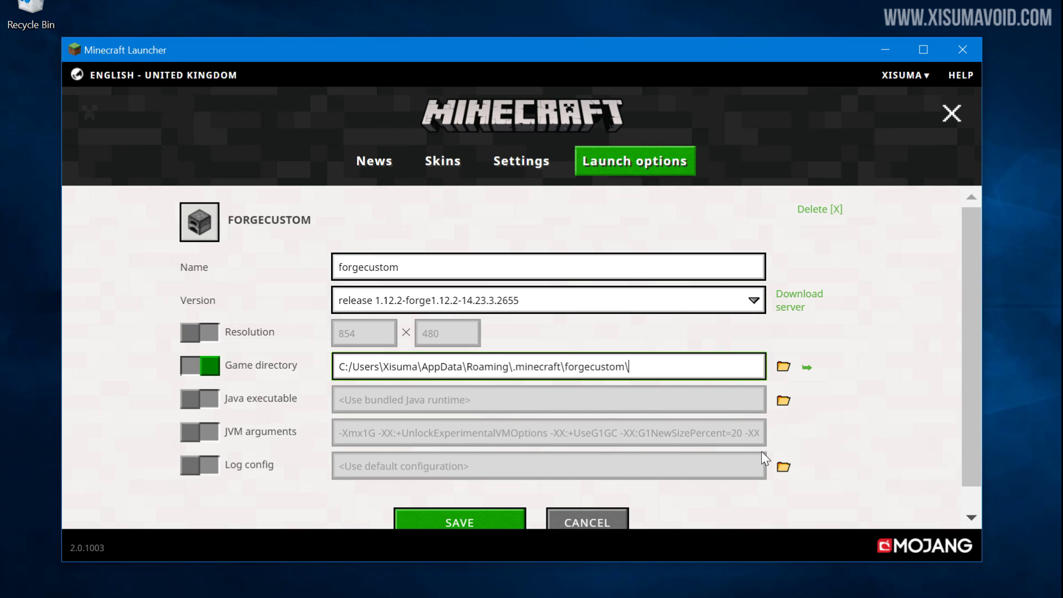
{"action": "left_click", "coordinate": [474, 521]}
{"action": "left_click", "coordinate": [376, 174]}
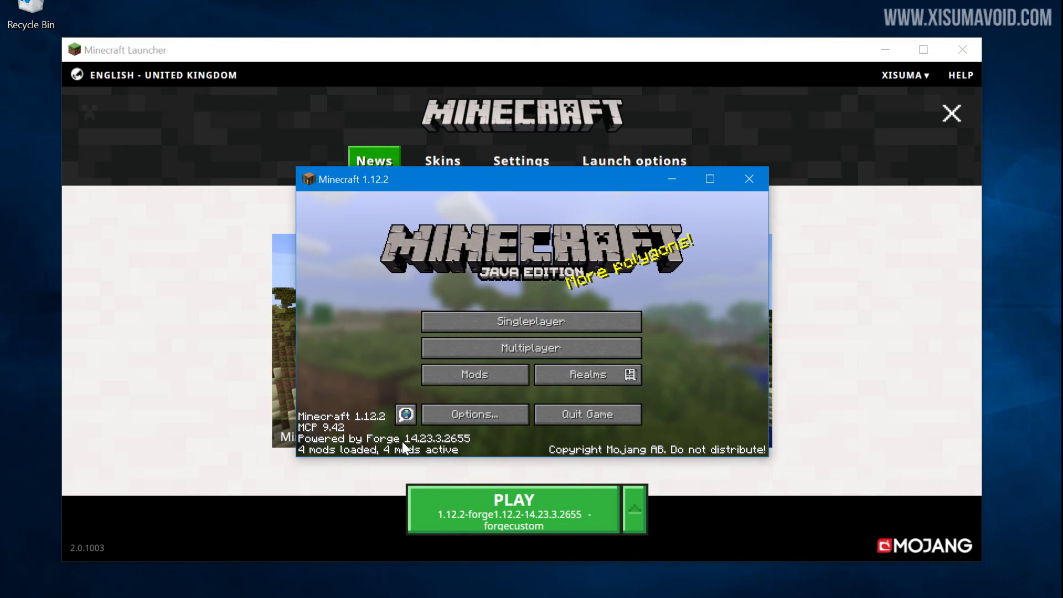
Put the game in fullscreen and open the New World save folder from its Edit World screen
{"action": "left_click", "coordinate": [710, 178]}
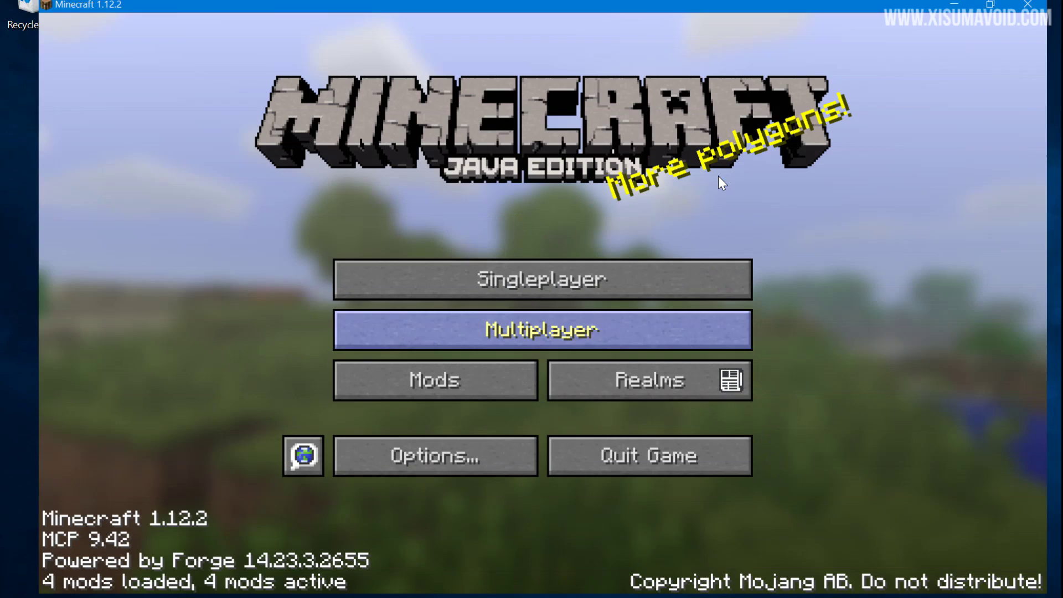
{"action": "key", "text": "F11"}
{"action": "left_click", "coordinate": [696, 275]}
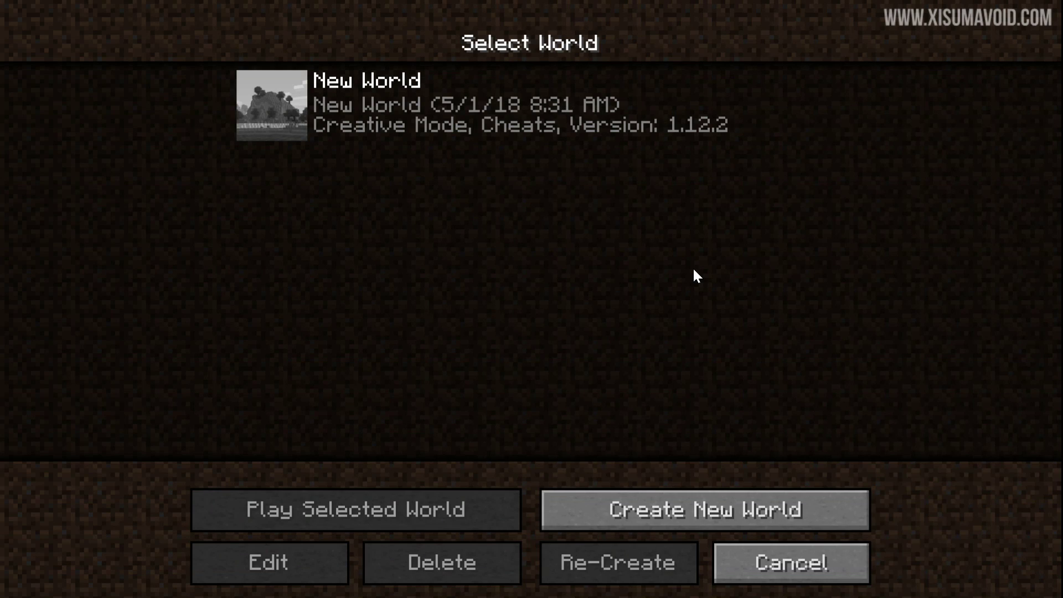
{"action": "left_click", "coordinate": [407, 92]}
{"action": "left_click", "coordinate": [310, 556]}
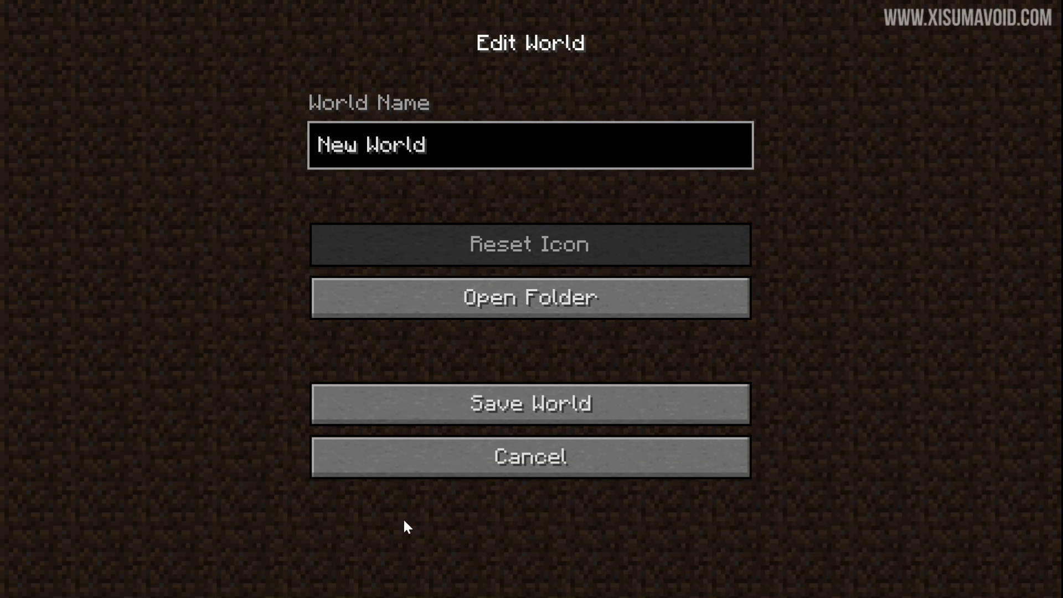
{"action": "left_click", "coordinate": [600, 303]}
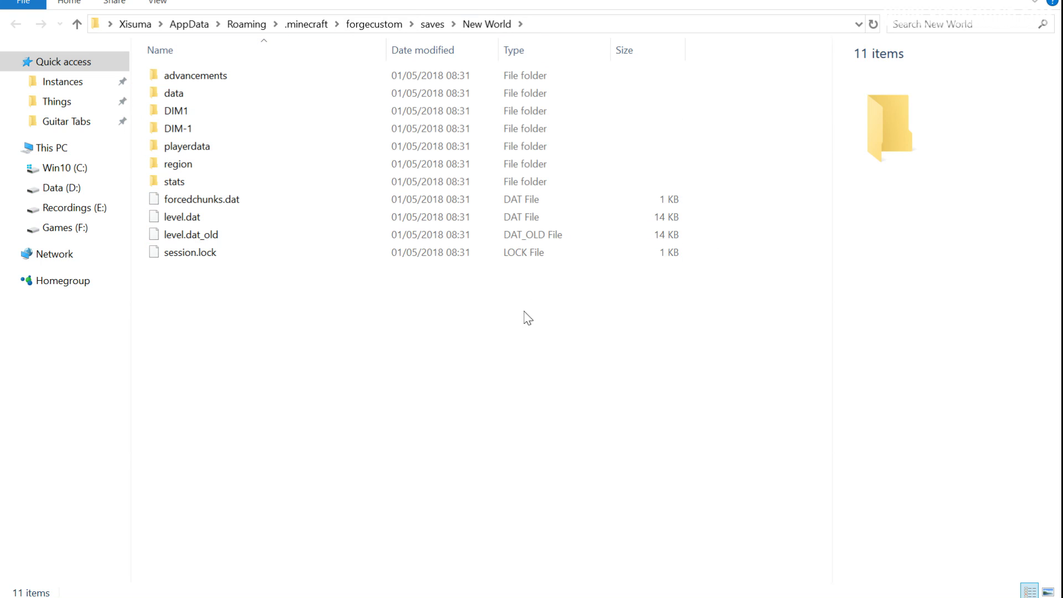
Go up from the New World save to forgecustom and open its empty mods folder
{"action": "left_click", "coordinate": [432, 24]}
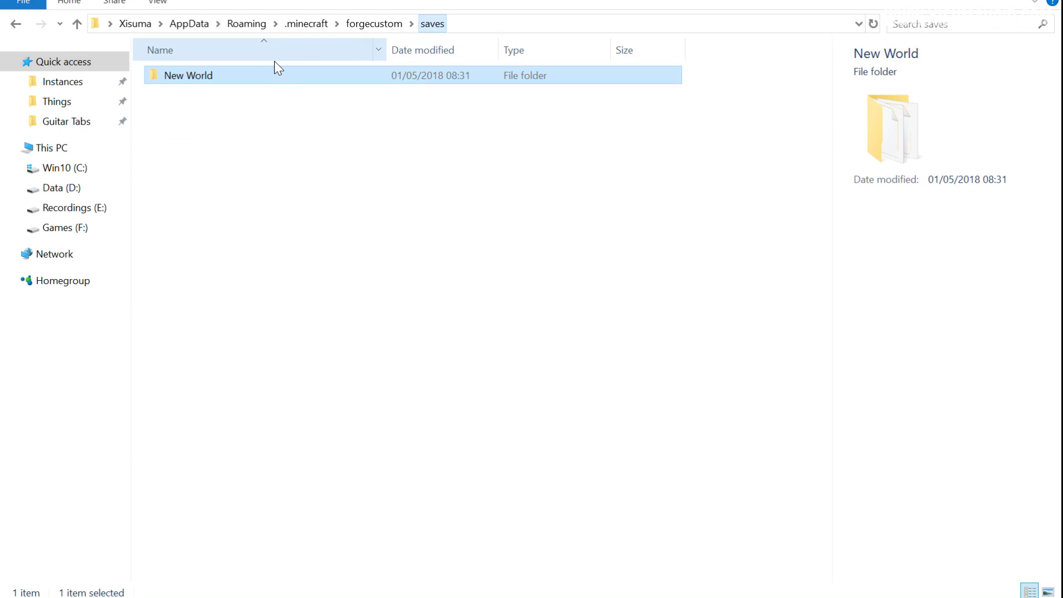
{"action": "left_click", "coordinate": [374, 26]}
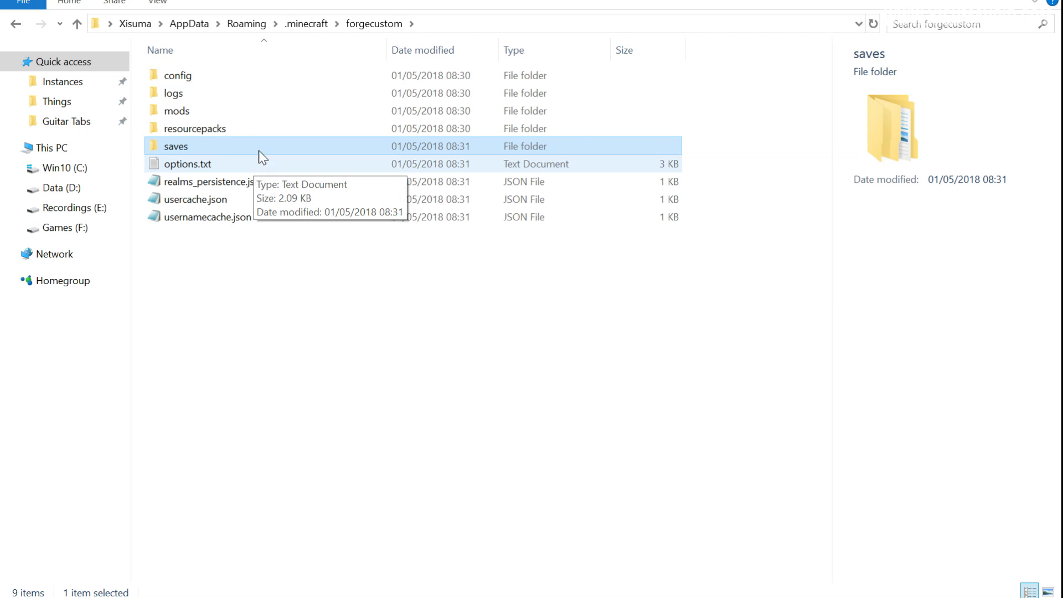
{"action": "left_click", "coordinate": [216, 114]}
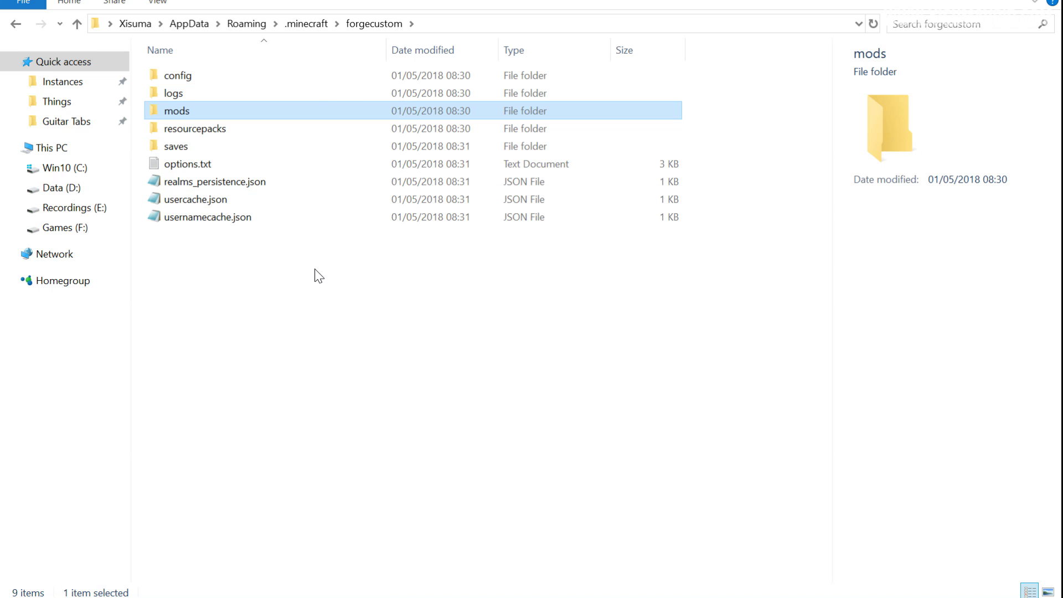
{"action": "double_click", "coordinate": [248, 113]}
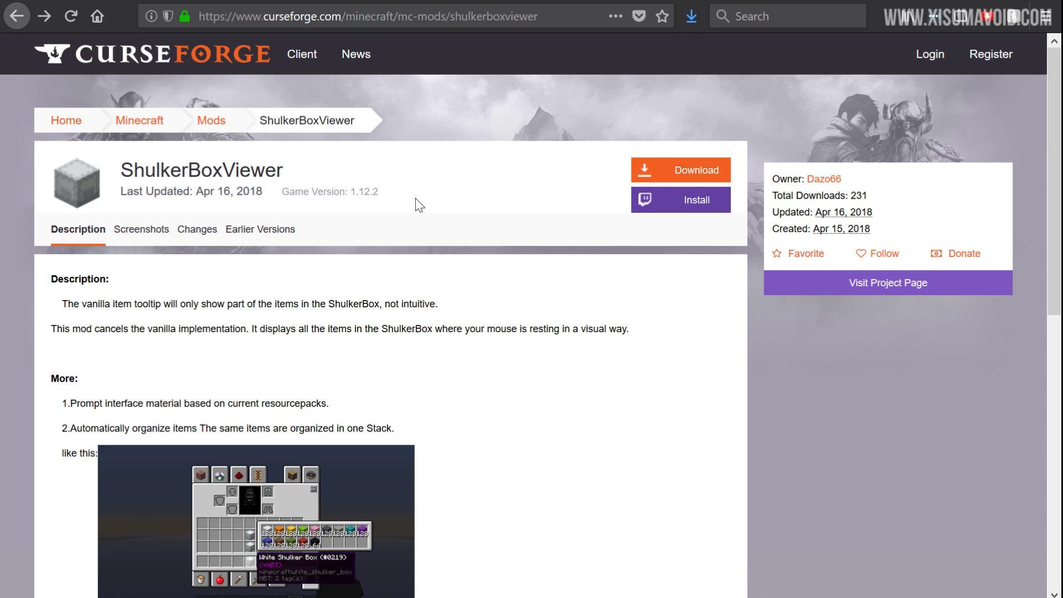
Download the ShulkerBoxViewer 1.2 jar for Minecraft 1.12.2 from its CurseForge page
{"action": "left_click", "coordinate": [672, 176]}
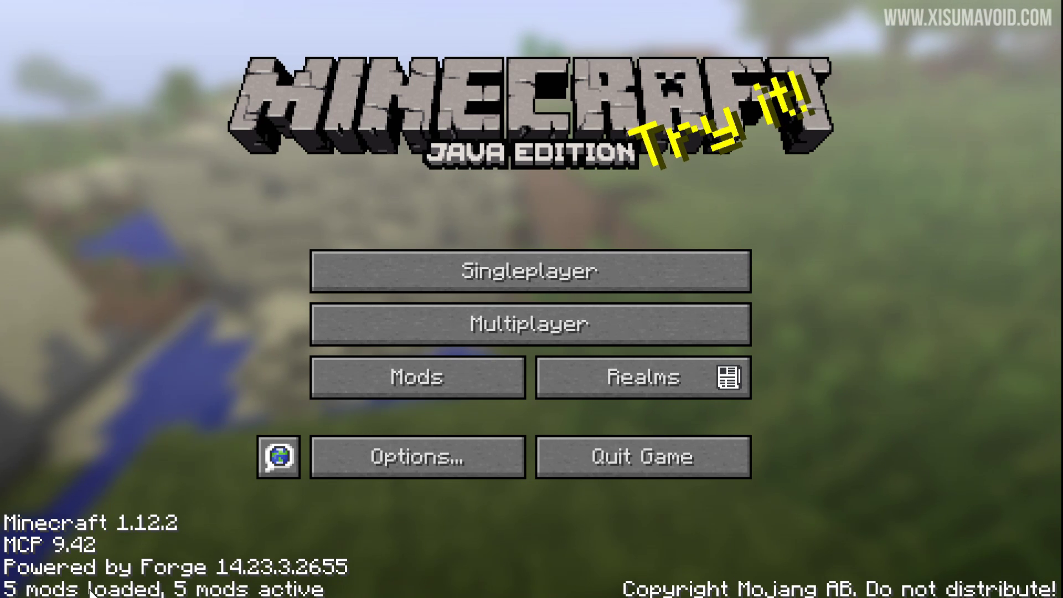
Check the Mod List to confirm ShulkerBoxViewer 1.2 is loaded
{"action": "left_click", "coordinate": [423, 380]}
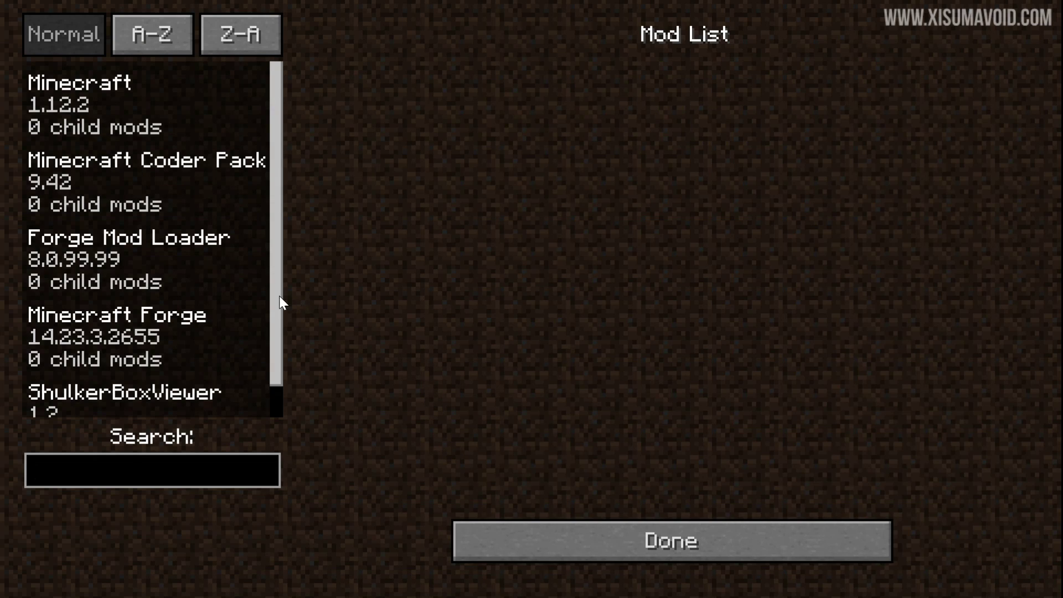
{"action": "left_click_drag", "start_coordinate": [279, 297], "coordinate": [238, 411]}
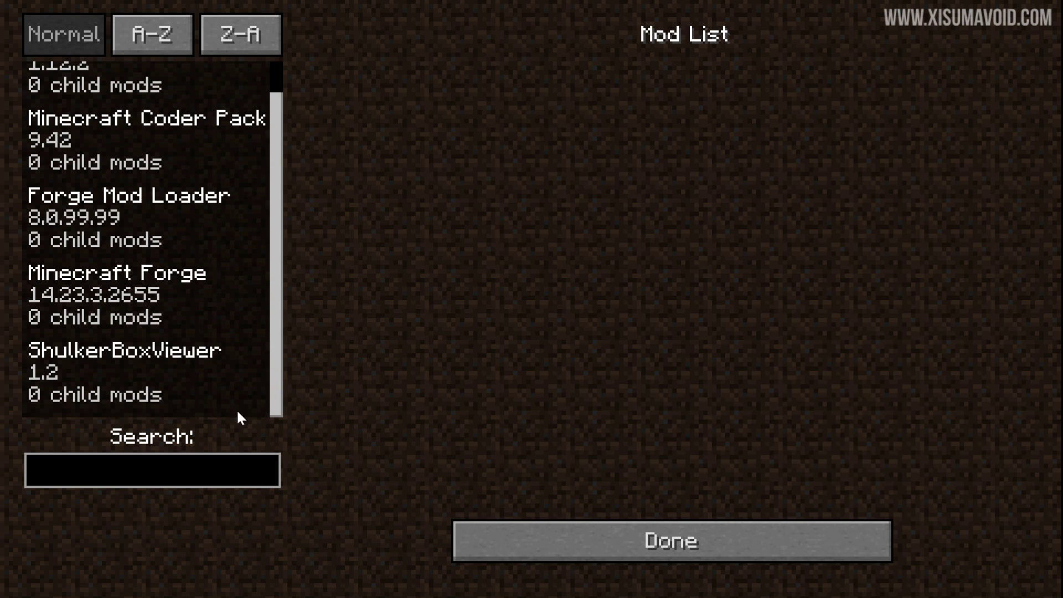
{"action": "left_click", "coordinate": [85, 353]}
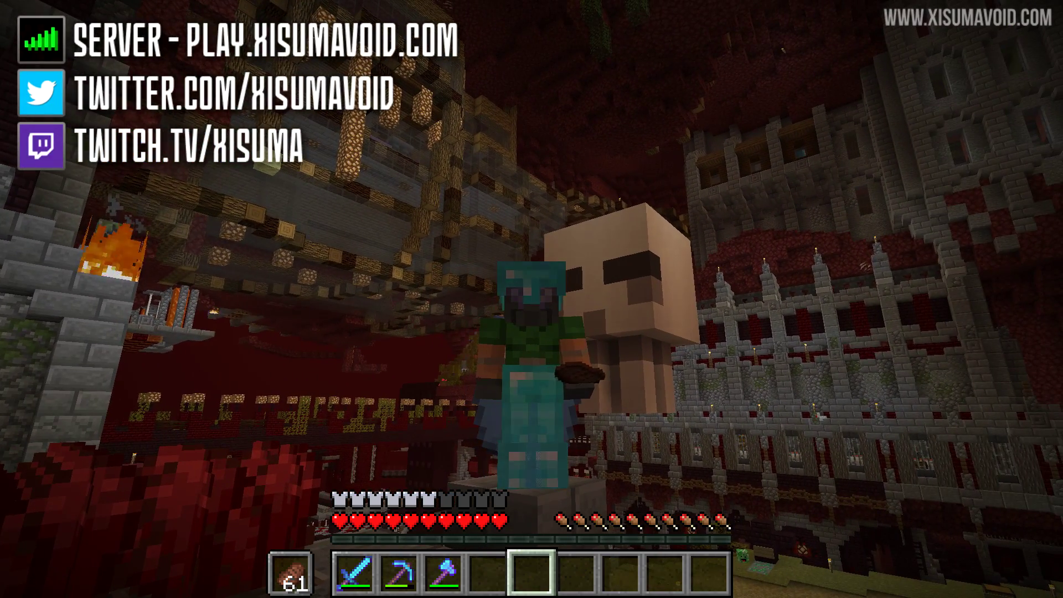
{"action": "key", "text": "e"}
{"action": "mouse_move", "coordinate": [534, 362]}
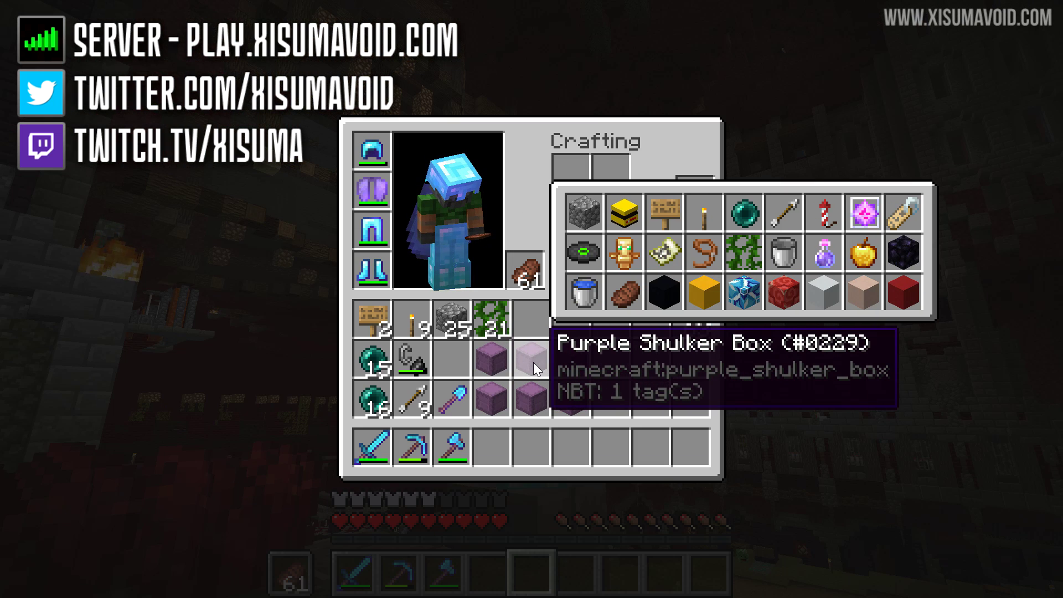
{"action": "mouse_move", "coordinate": [490, 403]}
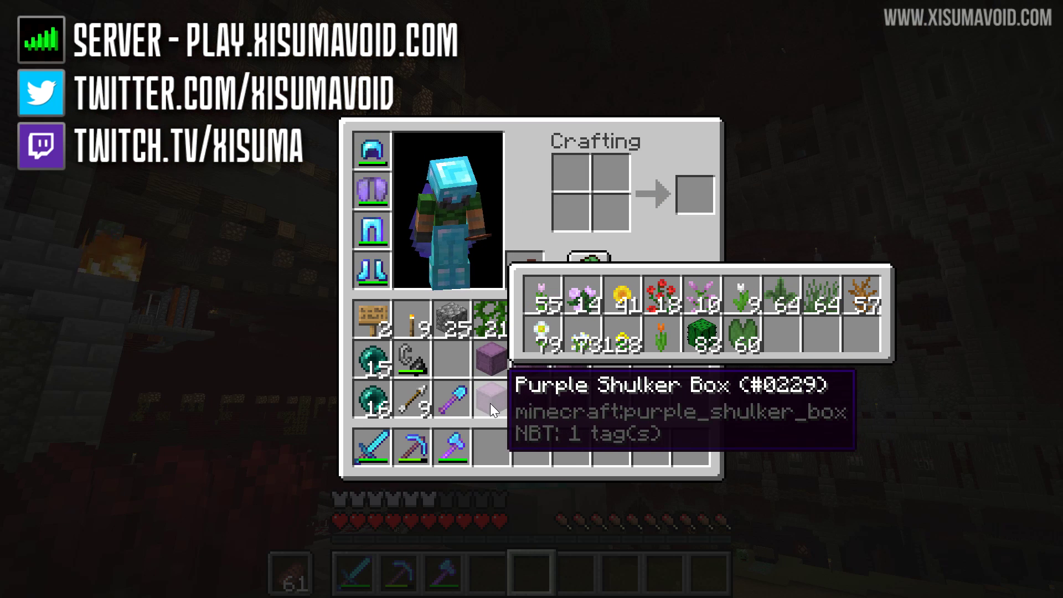
{"action": "key", "text": "e"}
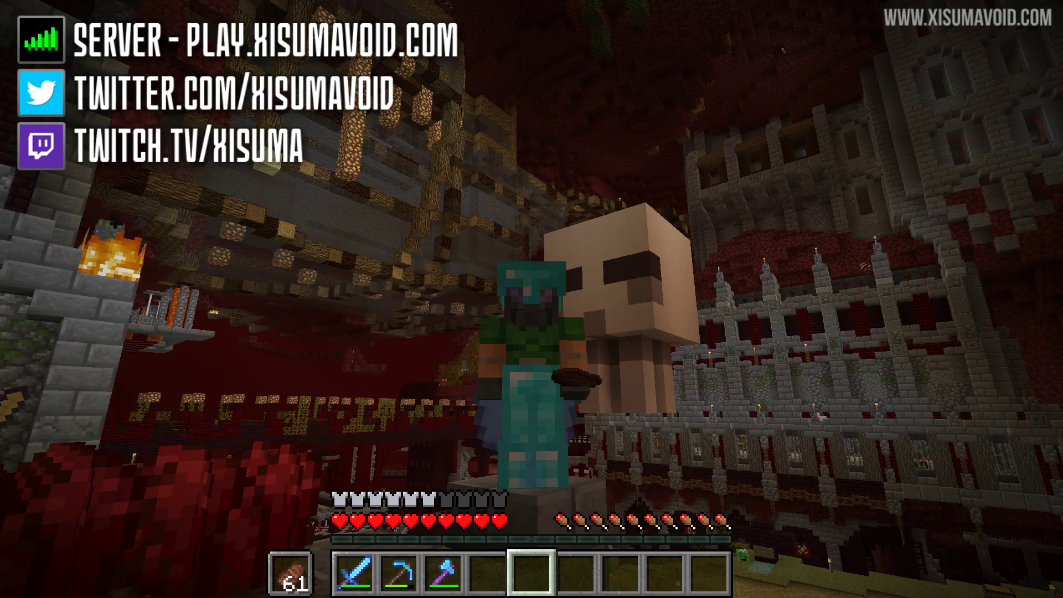